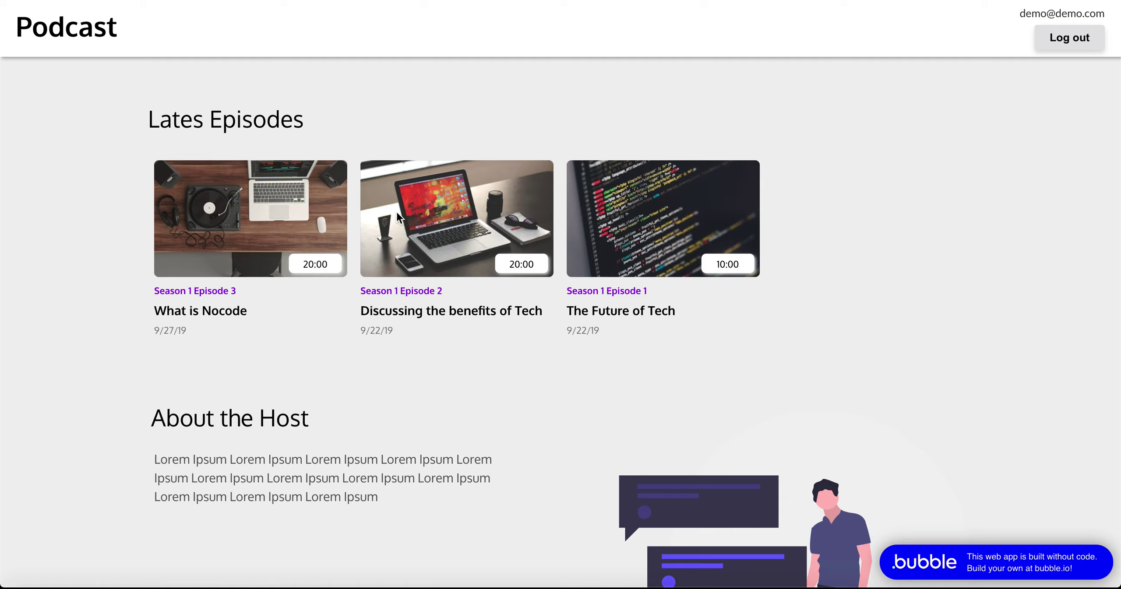
Look over the home page's latest episodes and host section, and open the episode "Discussing the benefits of Tech".
scroll(396, 212, down, 4)
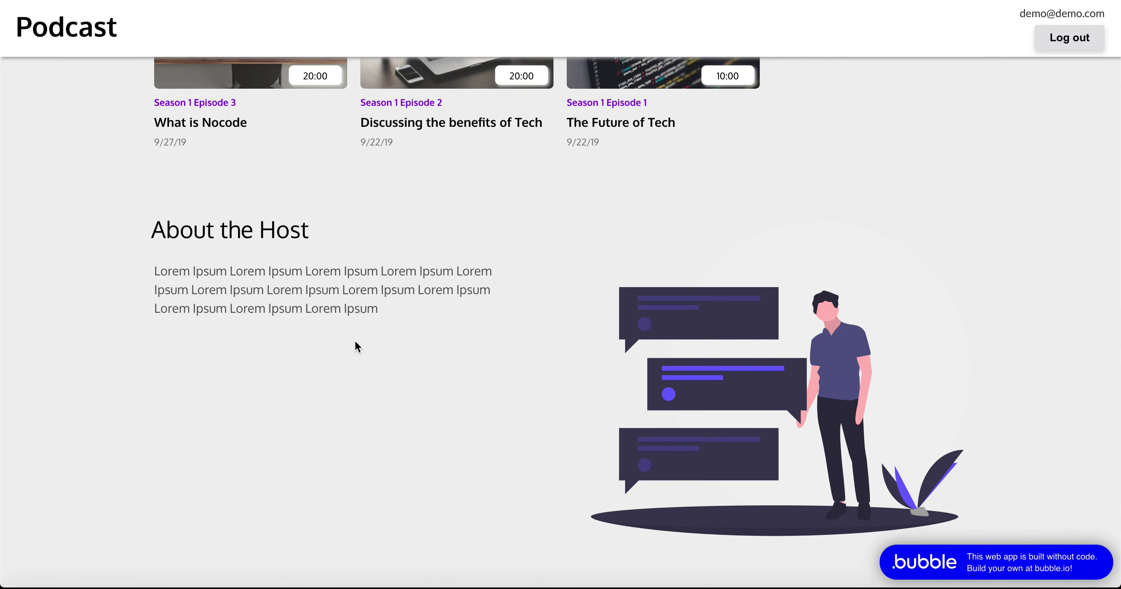
scroll(354, 346, up, 14)
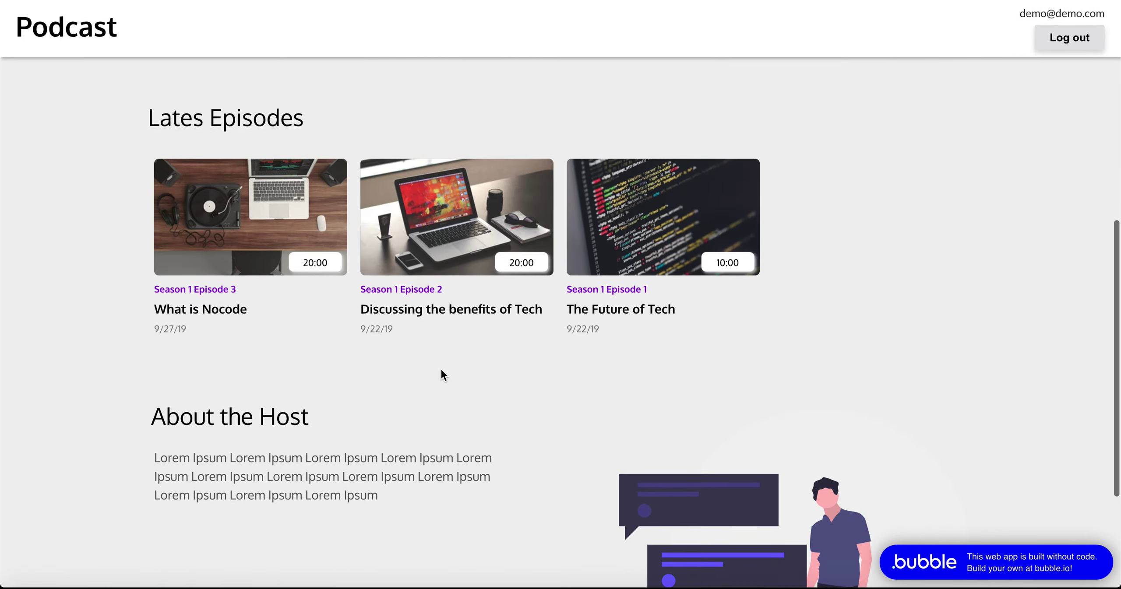
scroll(440, 367, down, 10)
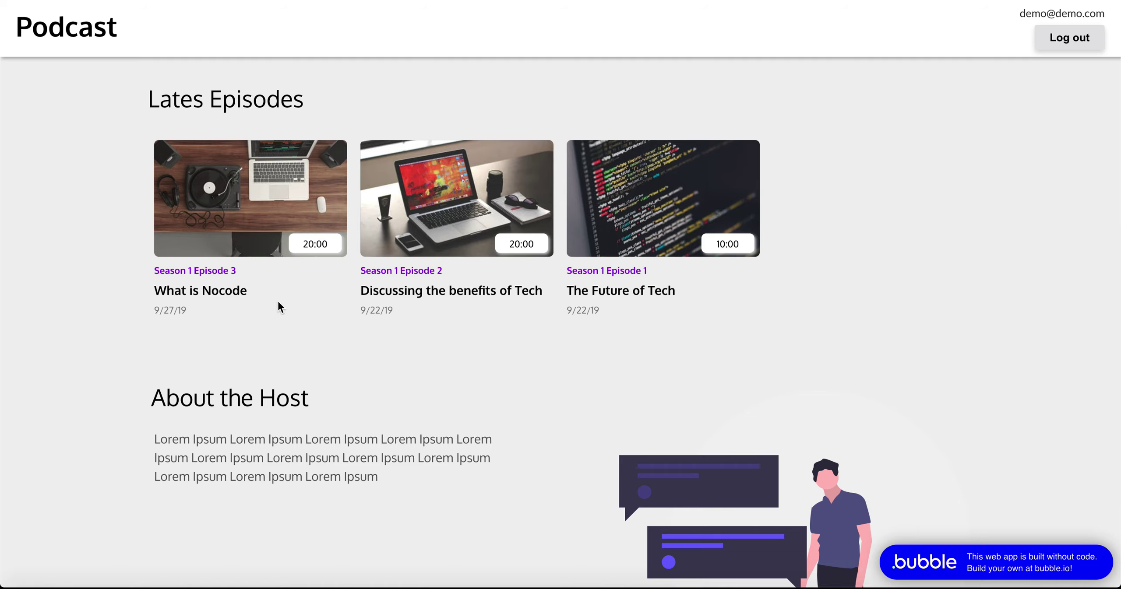
click(480, 292)
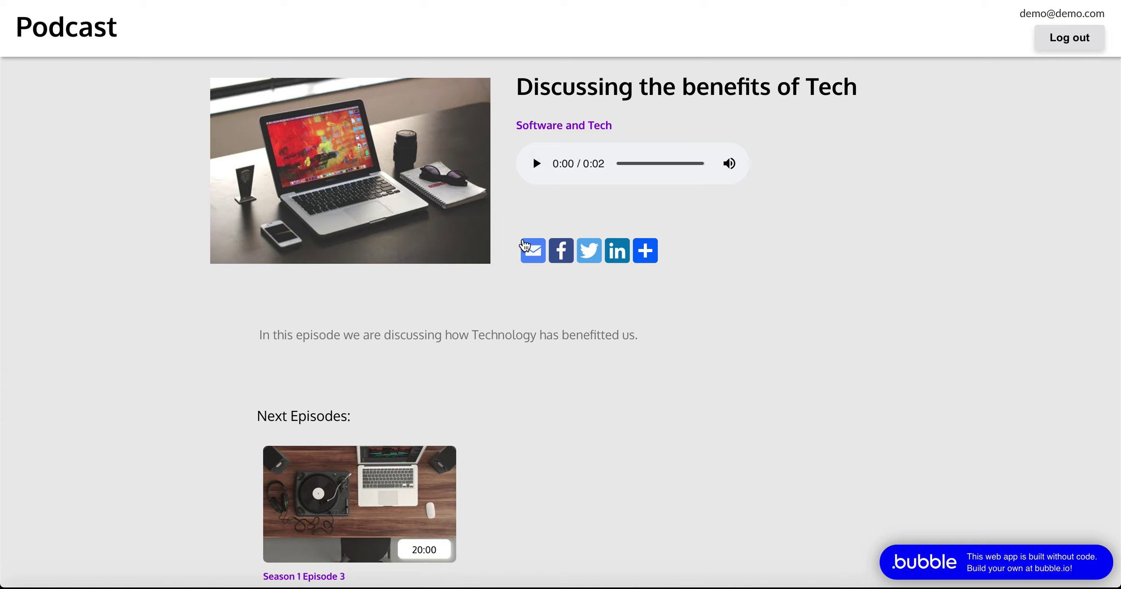
Examine the episode page's share options, description, next episodes and comments section.
mouse_move(645, 251)
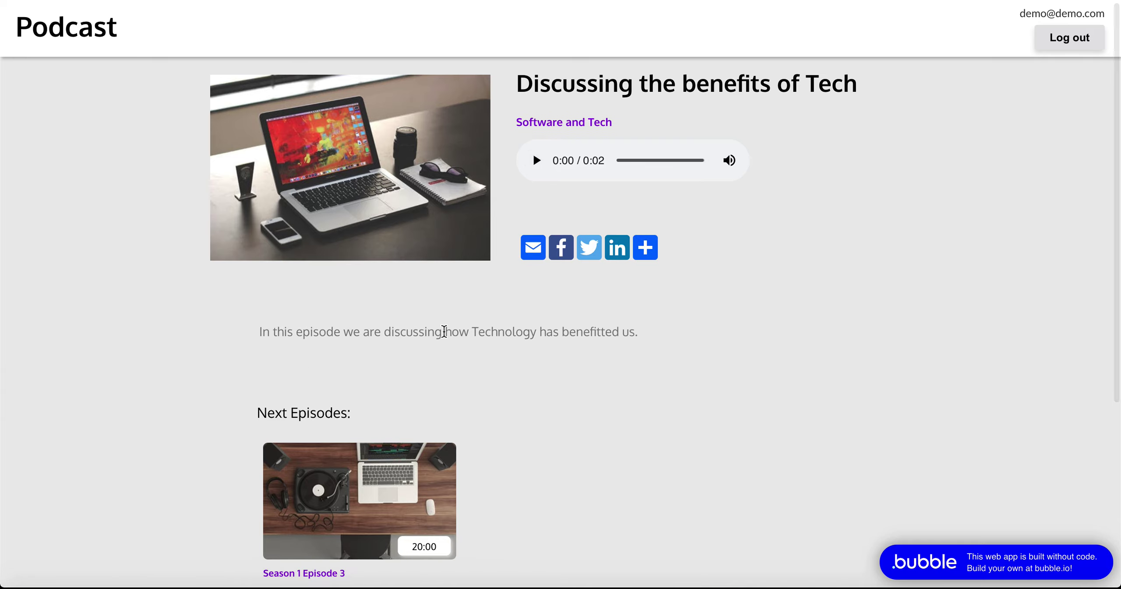
scroll(446, 333, down, 3)
scroll(331, 482, up, 4)
scroll(563, 300, down, 4)
scroll(530, 453, up, 4)
scroll(534, 175, down, 6)
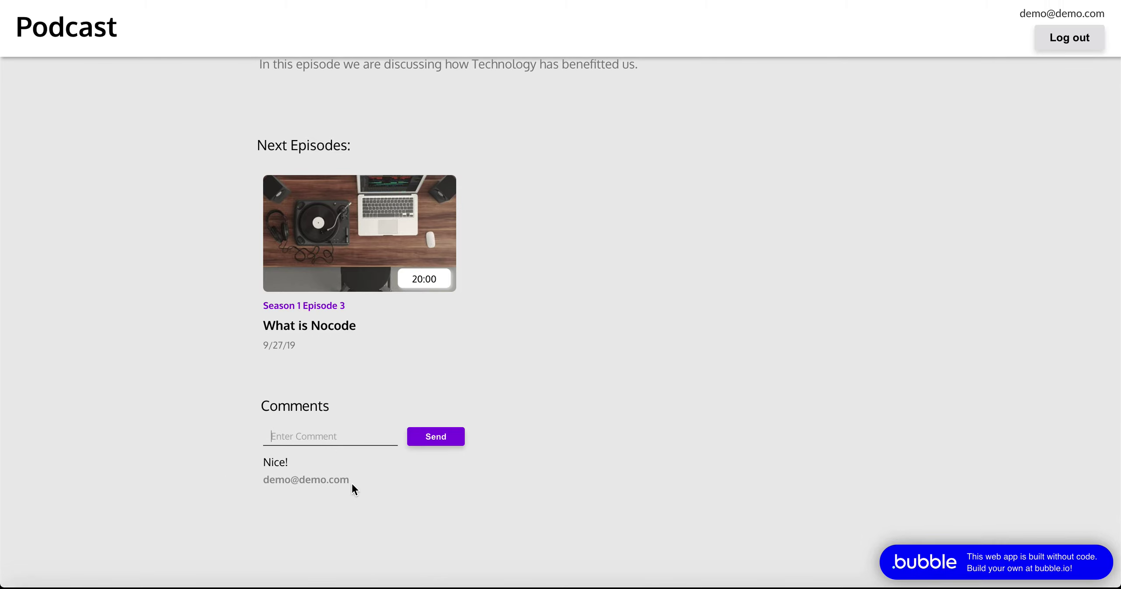
scroll(383, 565, up, 6)
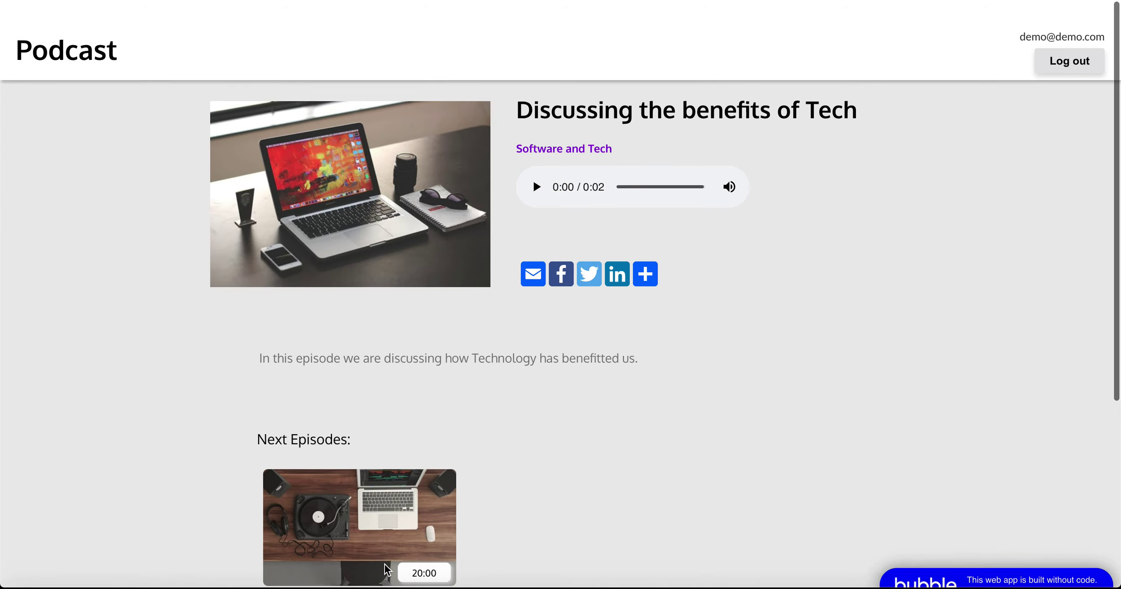
Open the Software and Tech season page from the episode and look at its list of episodes.
click(565, 127)
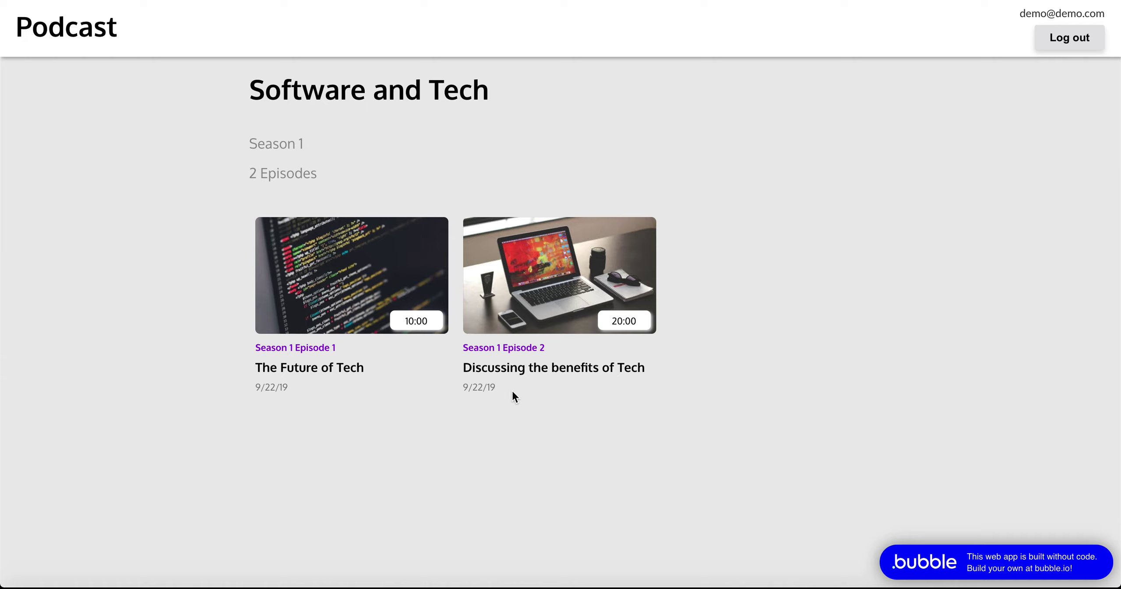
scroll(511, 390, down, 2)
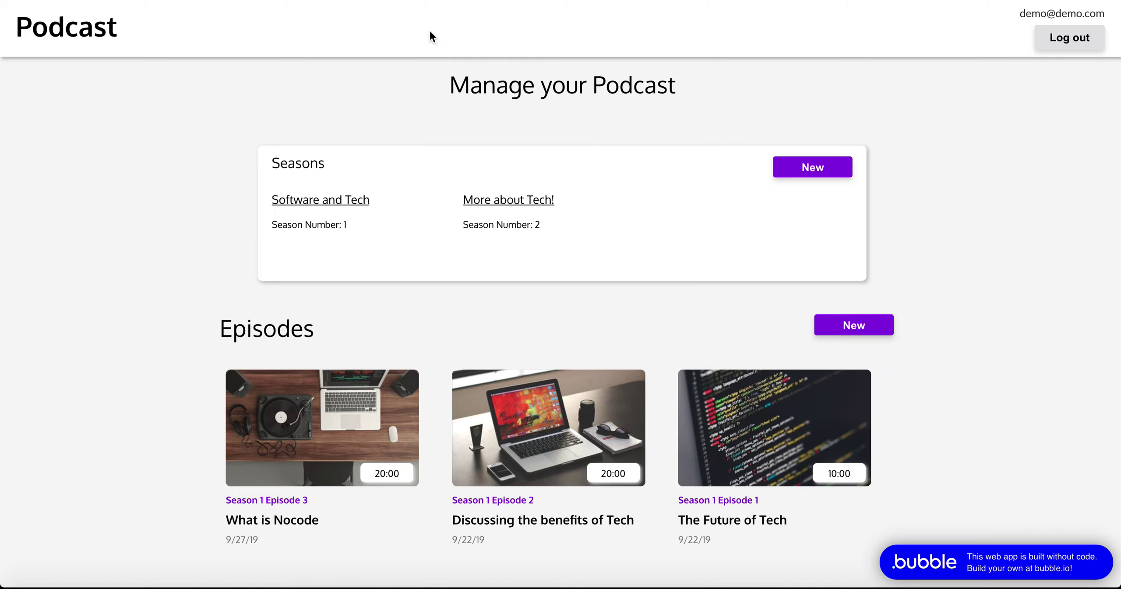
Look through the seasons and episodes on the Manage your Podcast page.
scroll(465, 243, down, 2)
scroll(335, 179, down, 1)
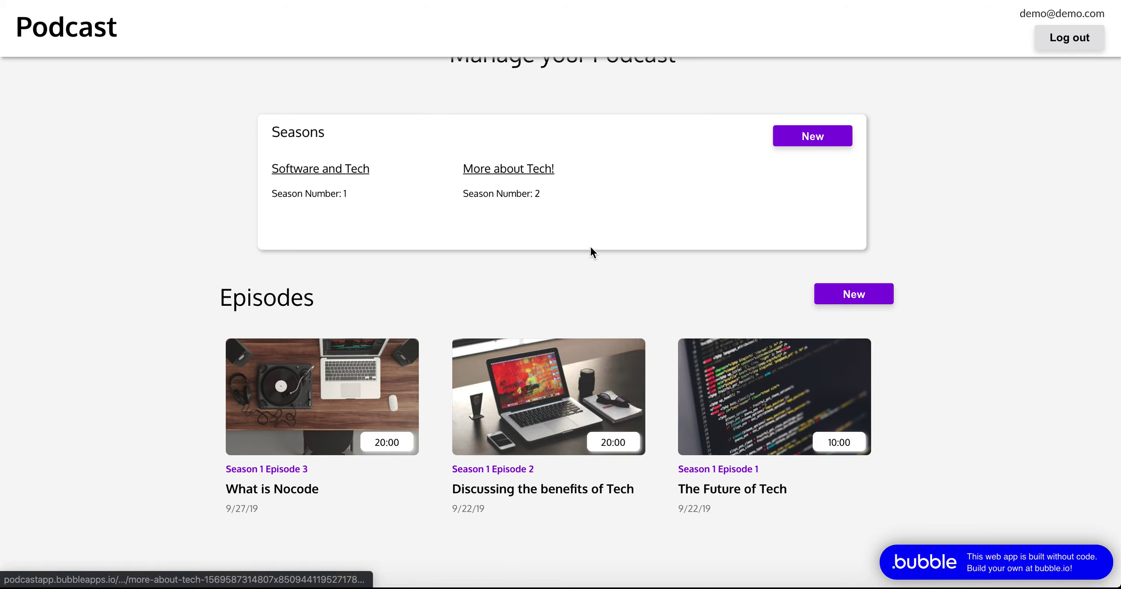
scroll(590, 245, down, 1)
scroll(438, 295, down, 2)
scroll(458, 428, up, 4)
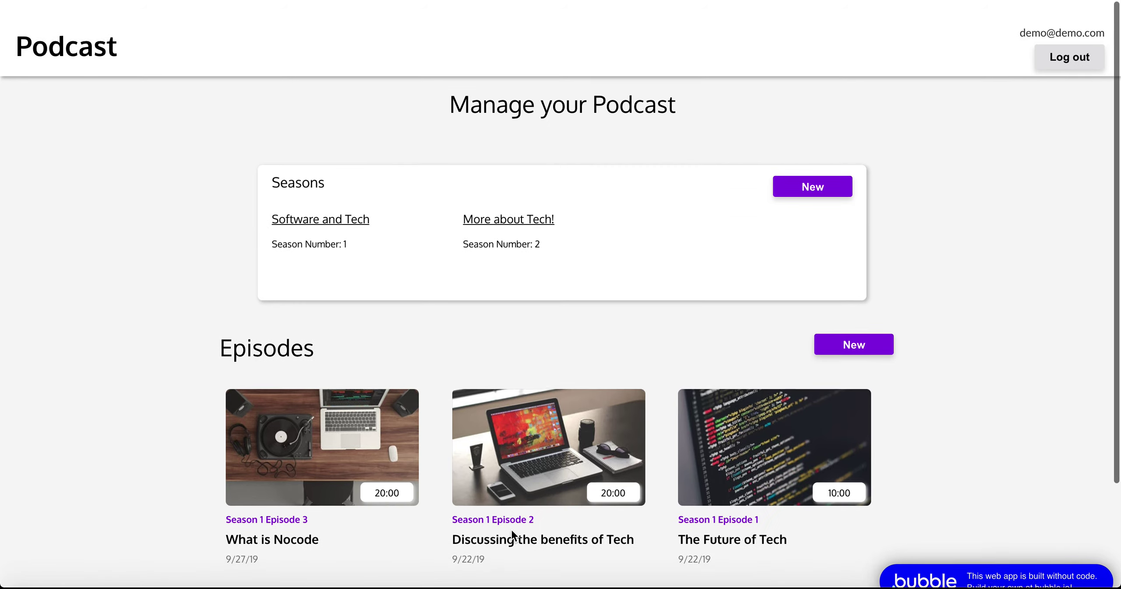
Open the form for uploading a new episode, examine its fields including the season choice, and close it.
click(886, 325)
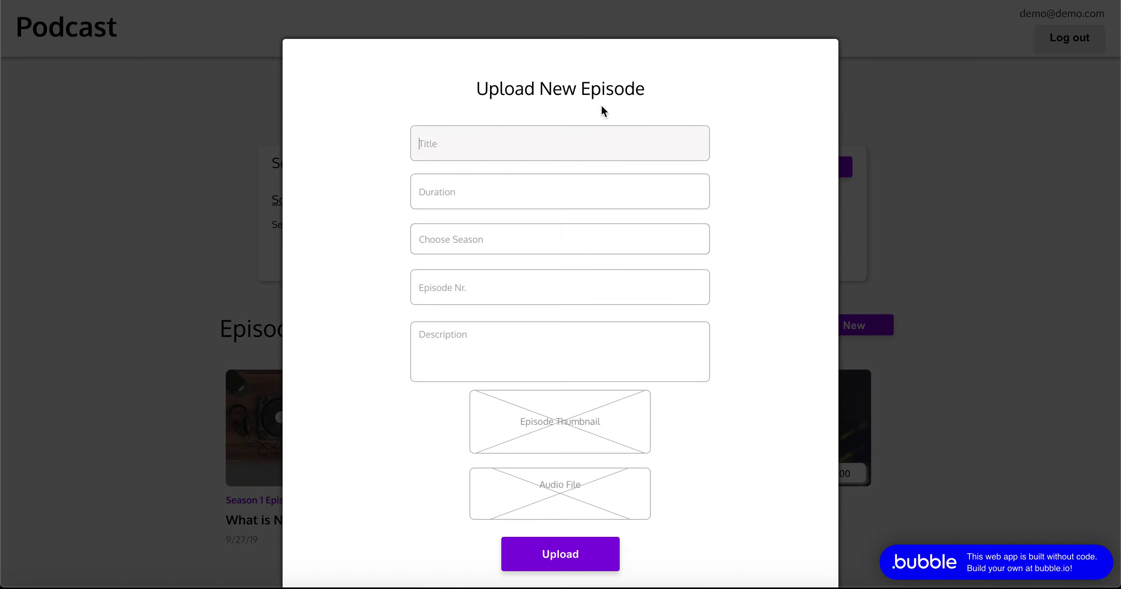
click(493, 180)
click(464, 230)
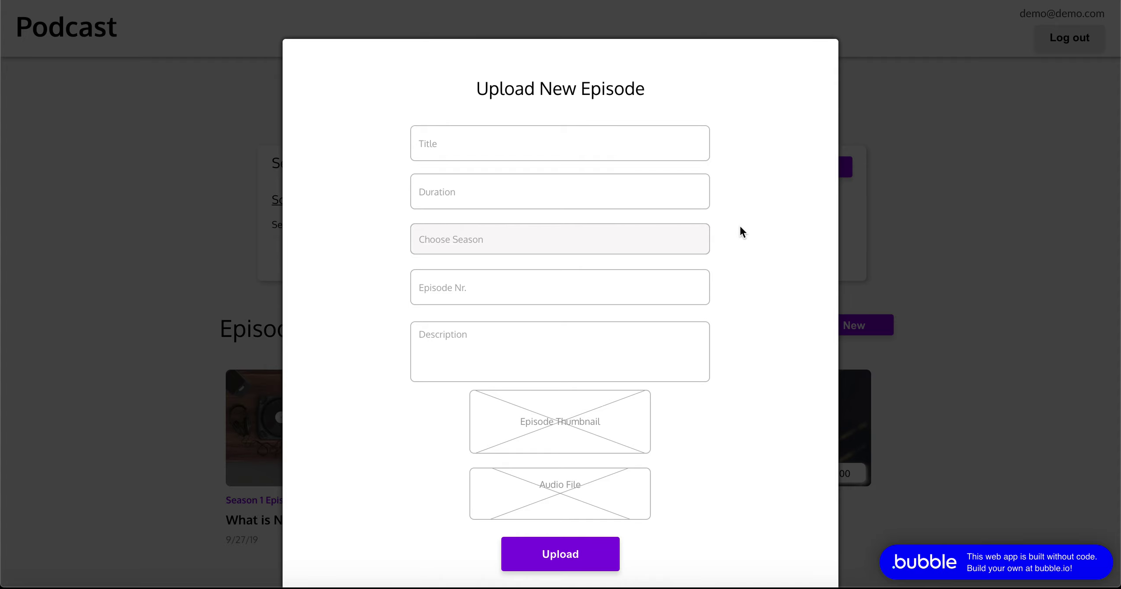
key(Escape)
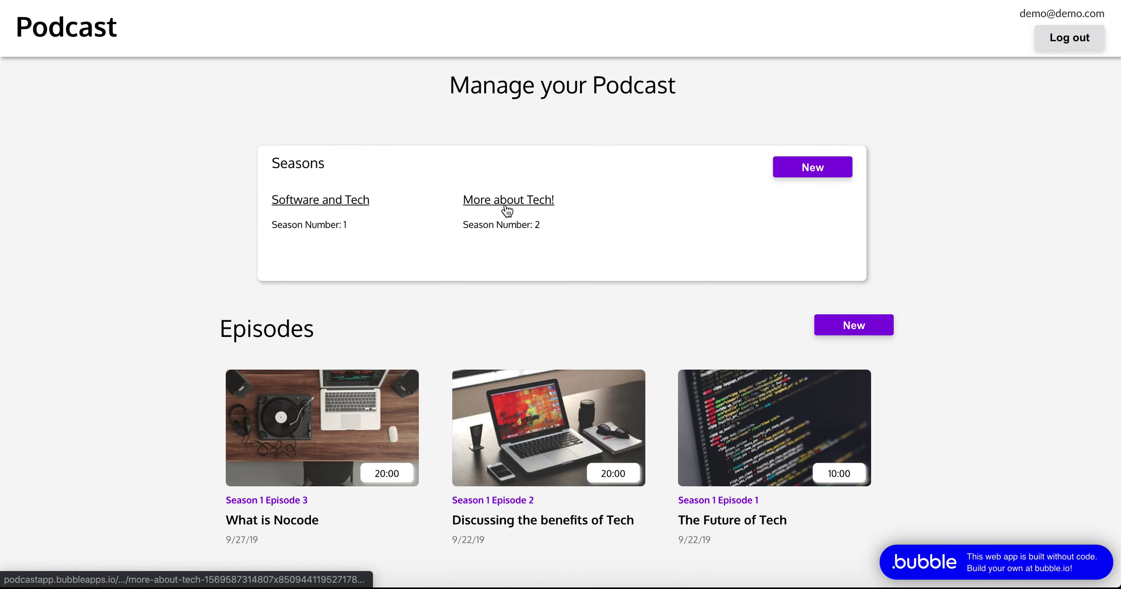
Try out the new episode form by choosing the season More about Tech!, and dismiss it without uploading.
click(866, 339)
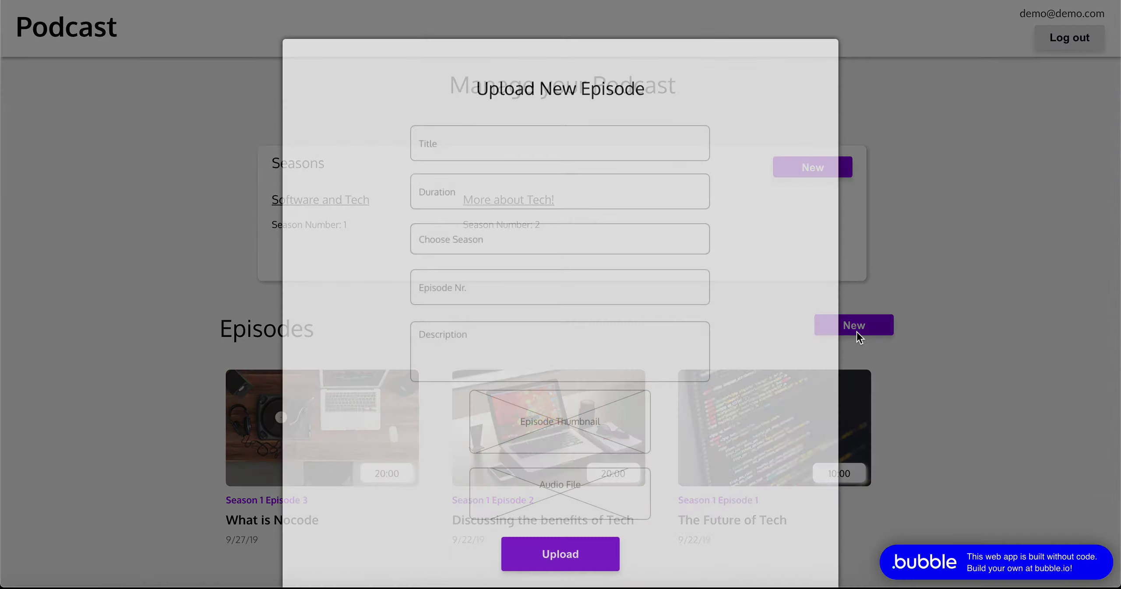
click(556, 230)
text(More a)
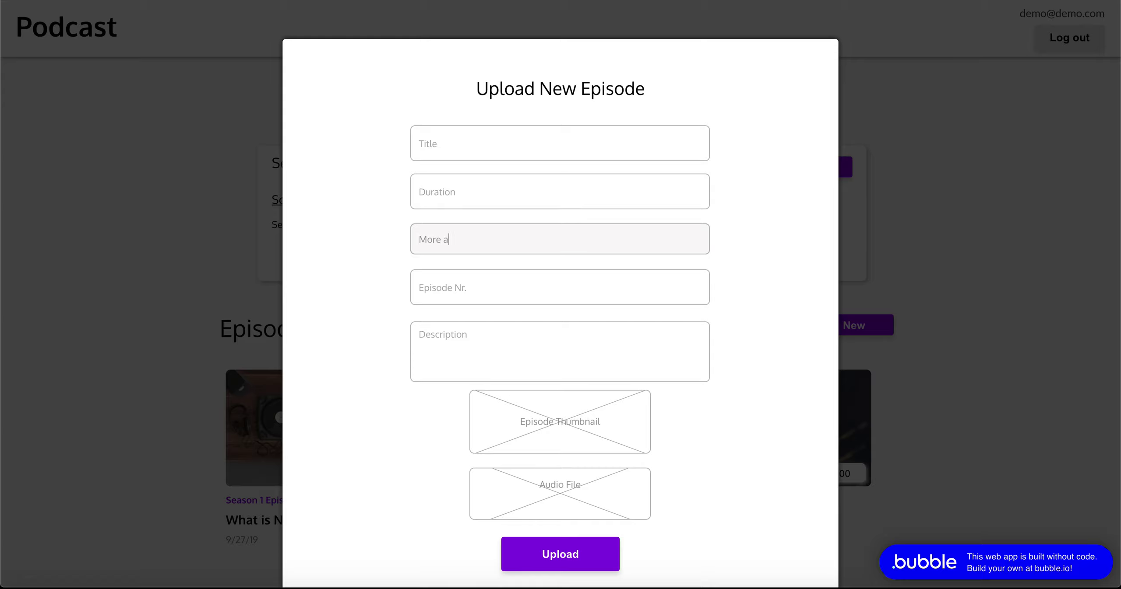
text(b)
click(463, 265)
click(433, 293)
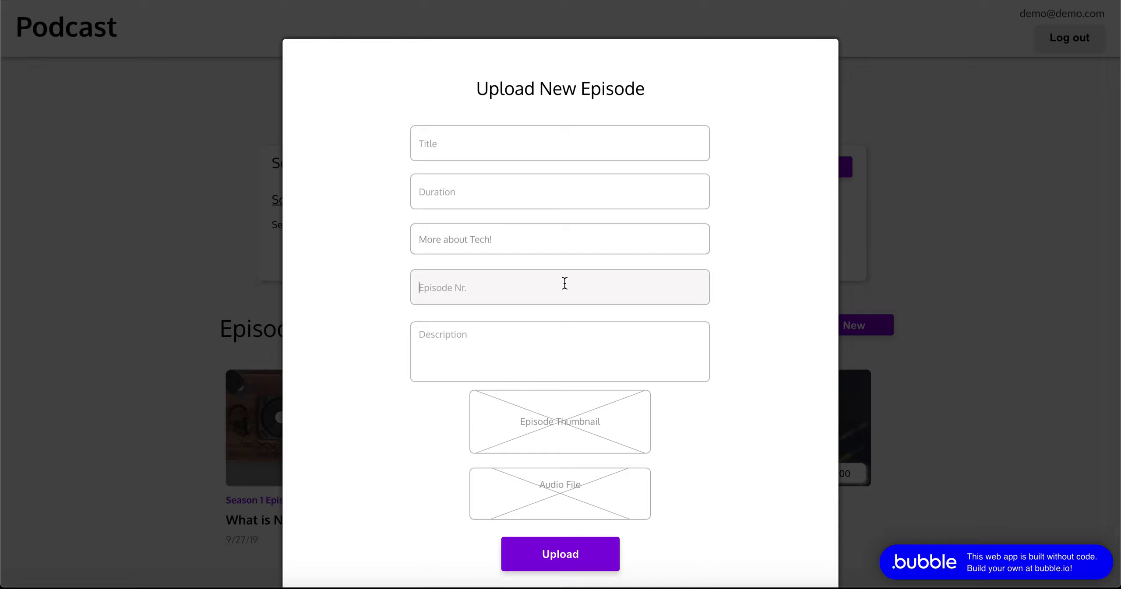
click(711, 358)
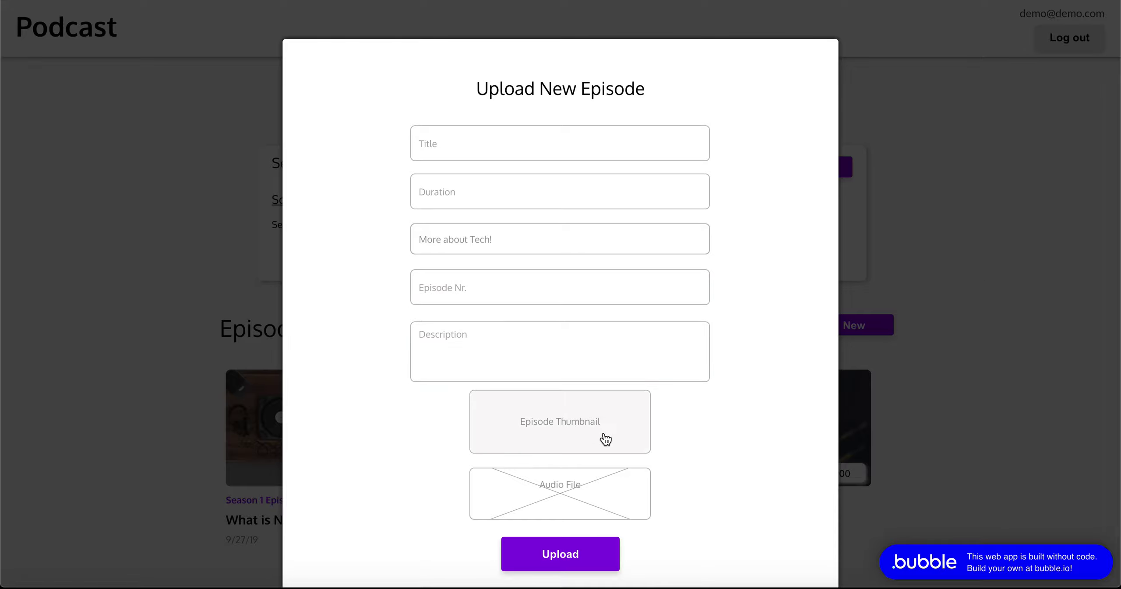
click(1025, 327)
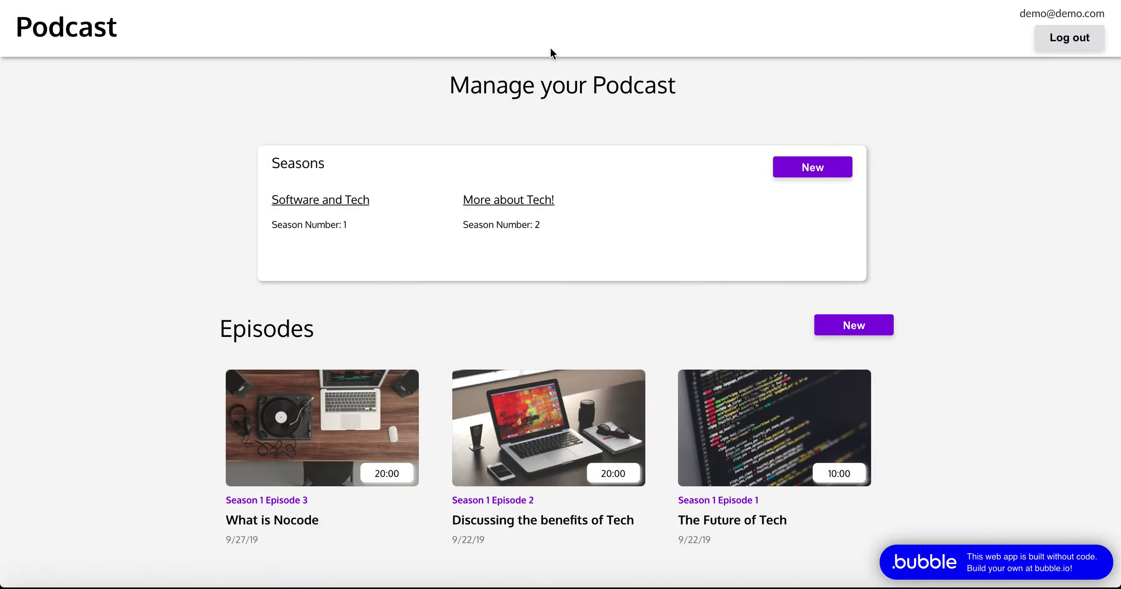
Create a new season named Online Marketing with season number 3.
click(810, 166)
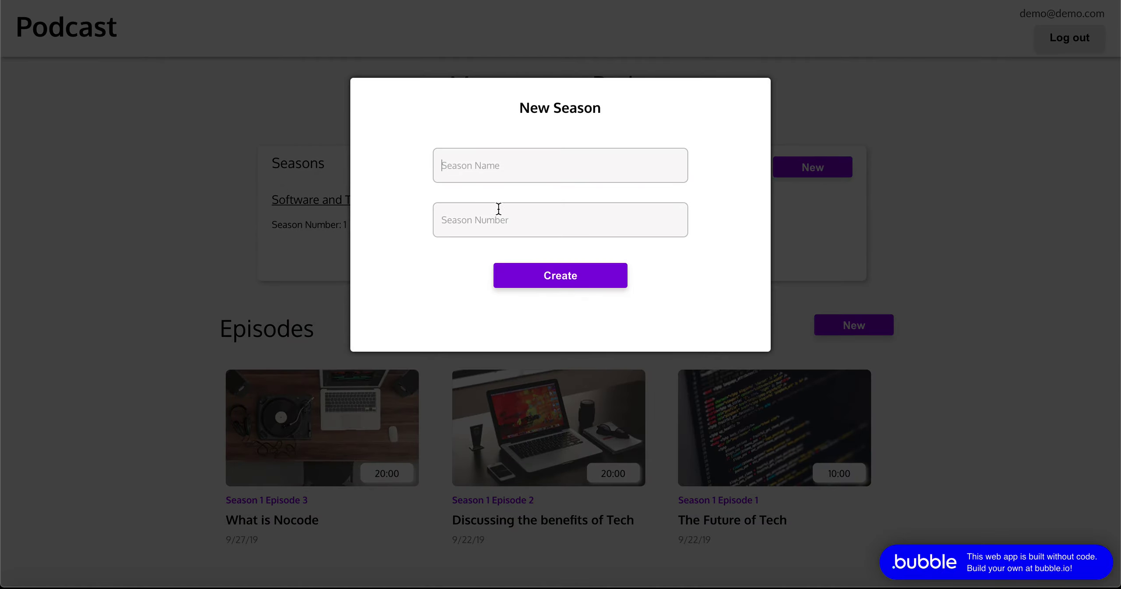
click(793, 240)
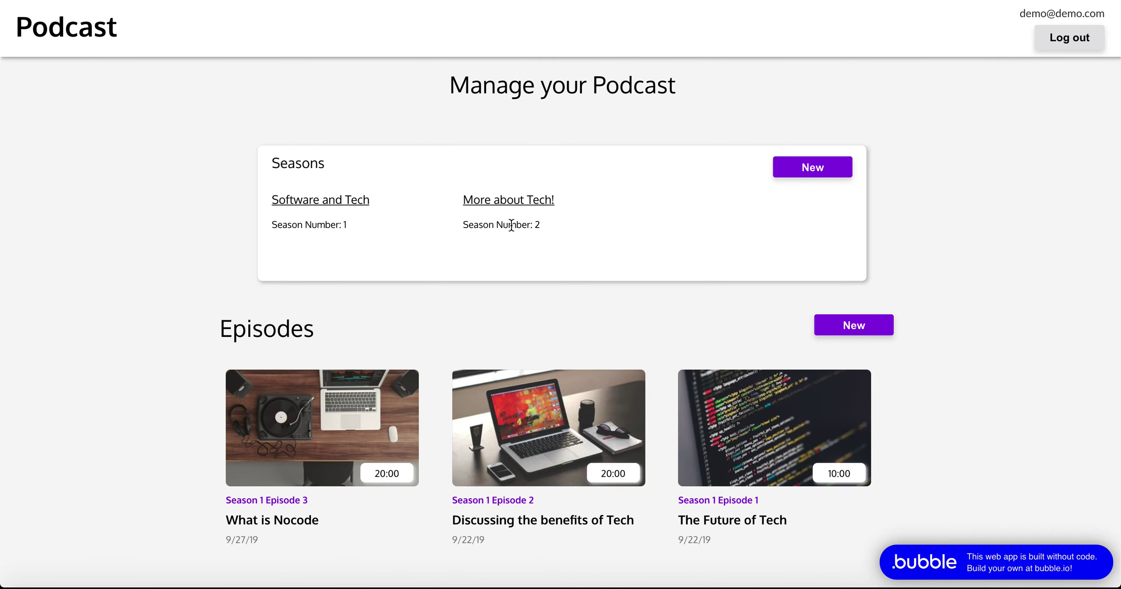
click(801, 169)
click(530, 230)
text(3)
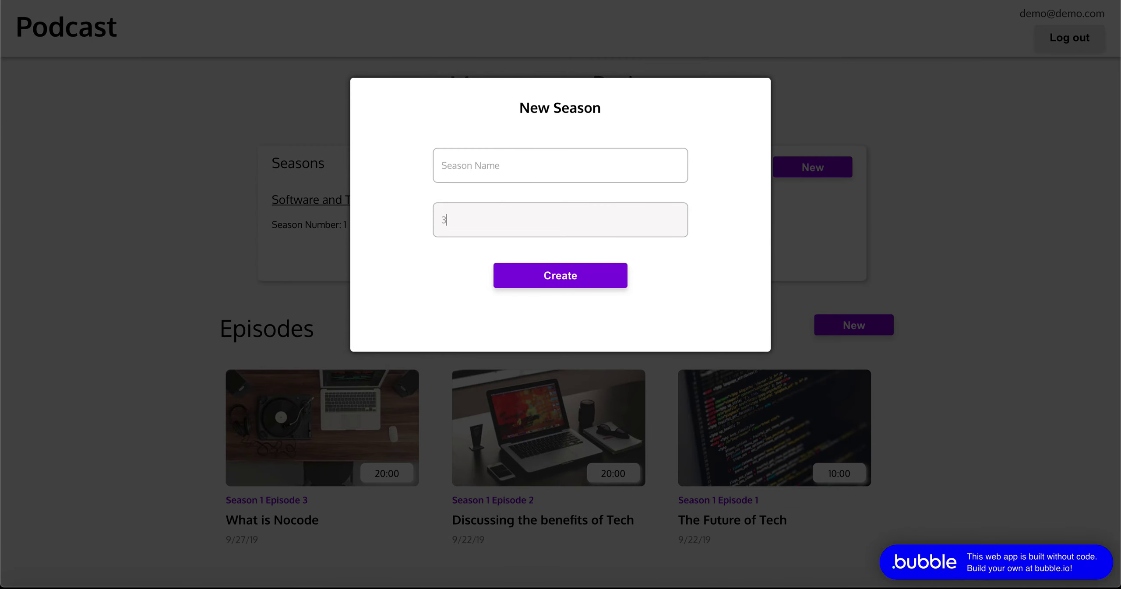
click(534, 161)
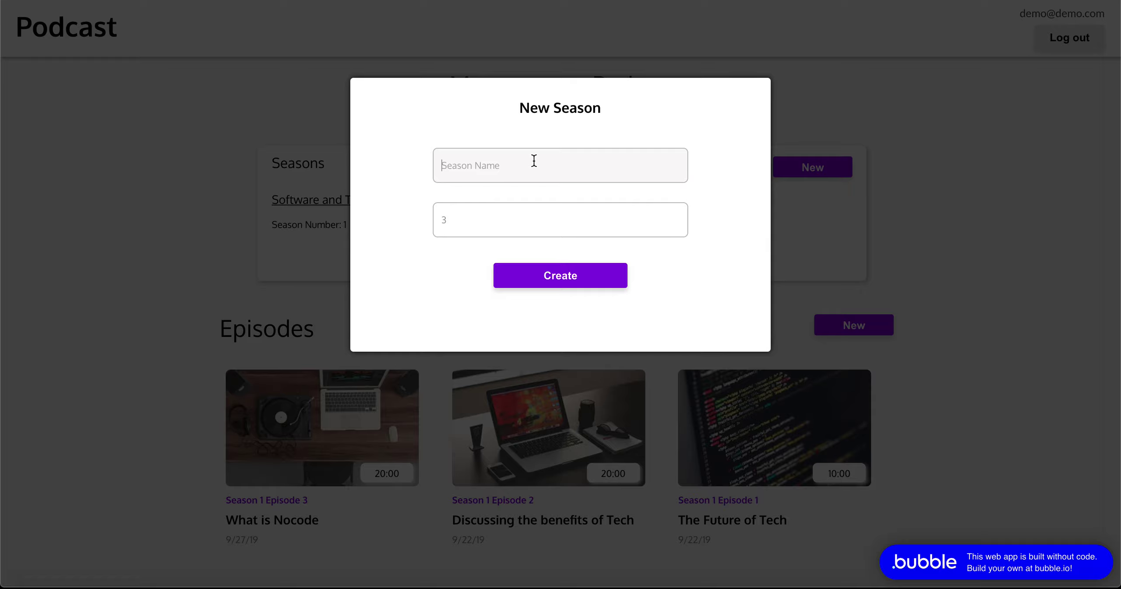
text(Online Marketing)
click(512, 274)
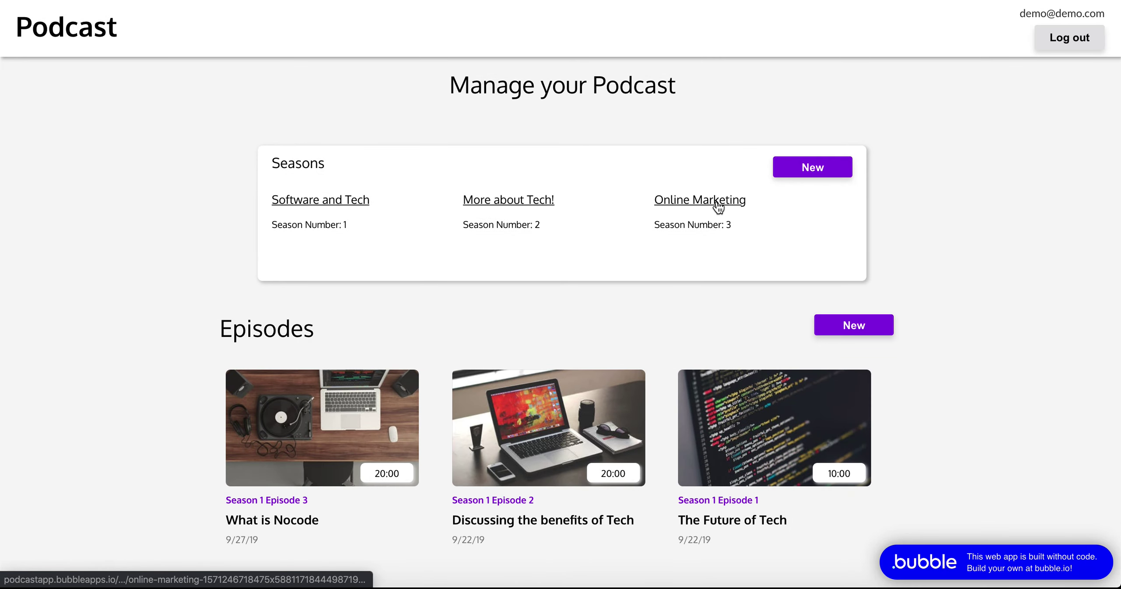
Open the new Online Marketing season's page and compare it with the podcast management page.
click(718, 208)
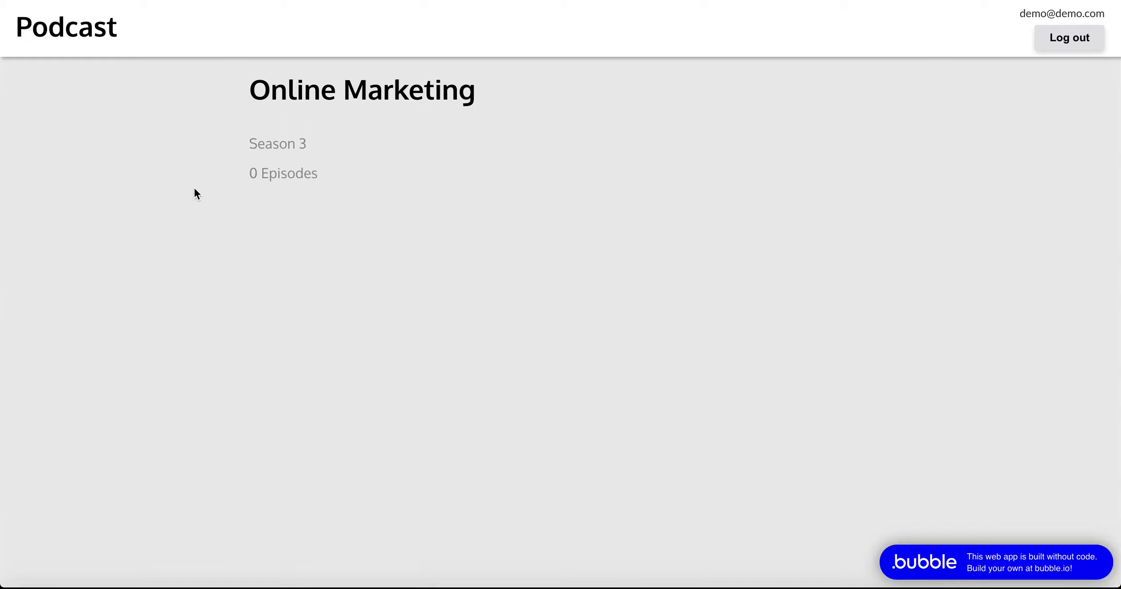
key(alt+Left)
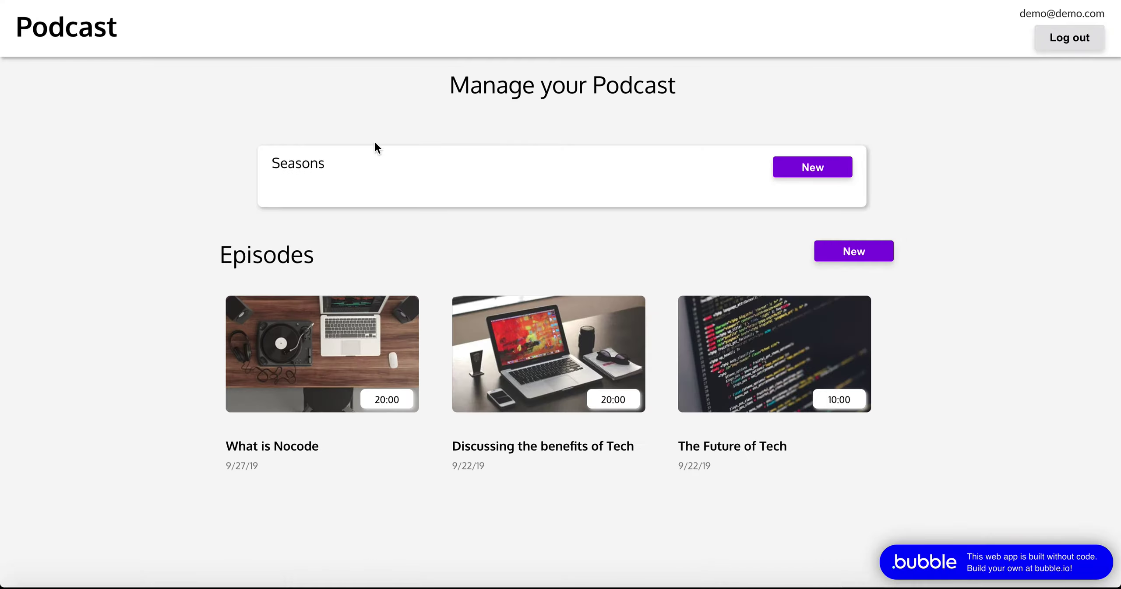
scroll(374, 145, down, 3)
scroll(375, 147, up, 4)
scroll(389, 213, right, 5)
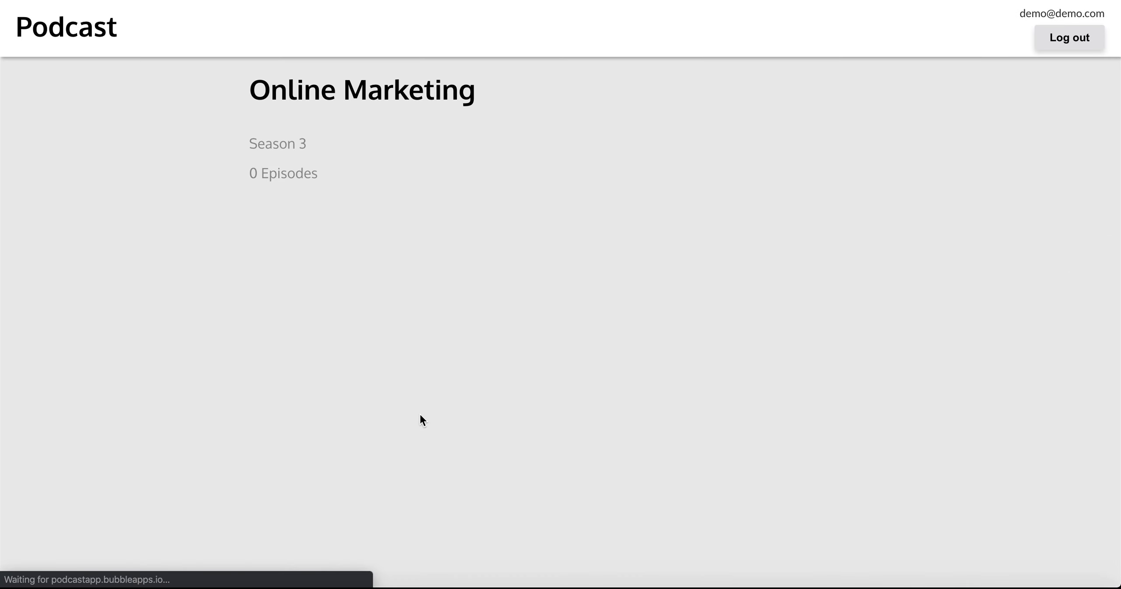
scroll(421, 419, left, 5)
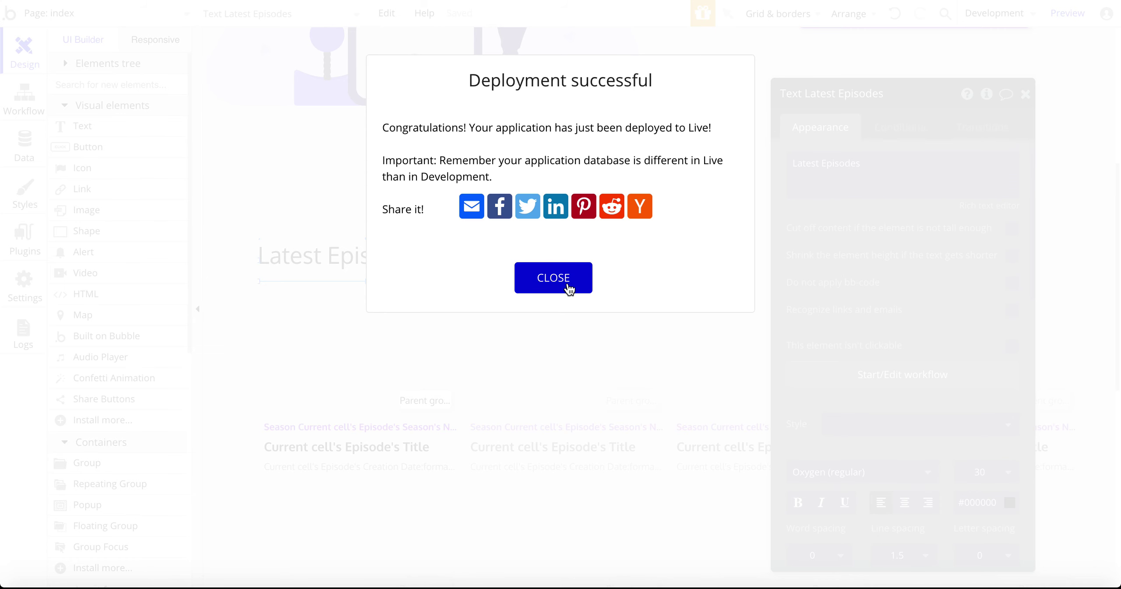
In the Bubble editor, dismiss the deployment message and close the Latest Episodes text's properties, viewing the index page's hero section.
click(567, 287)
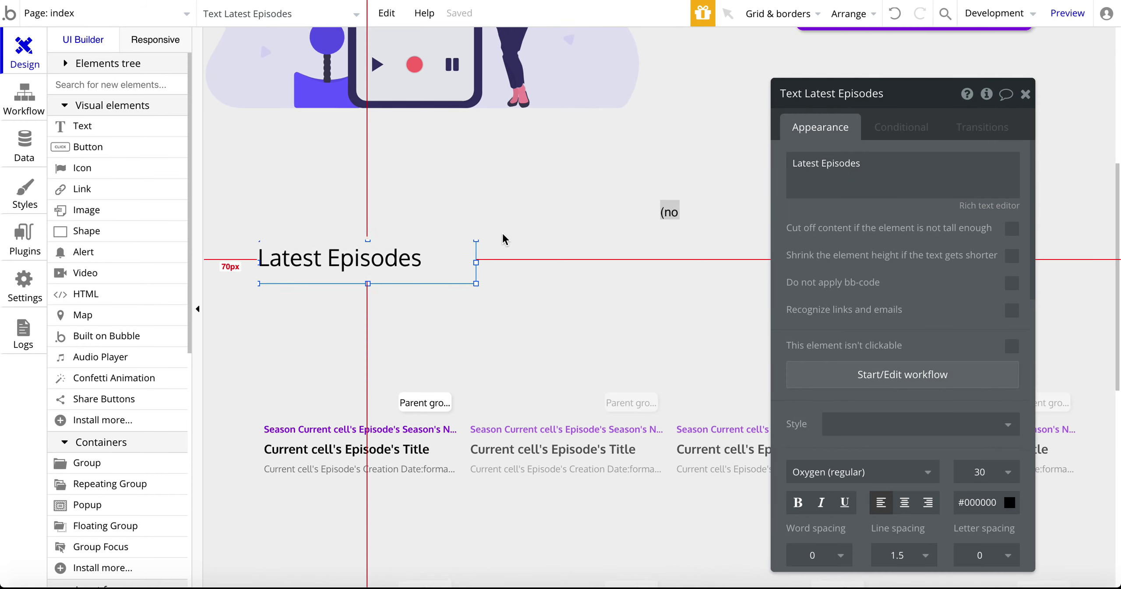
scroll(503, 239, up, 8)
click(1025, 94)
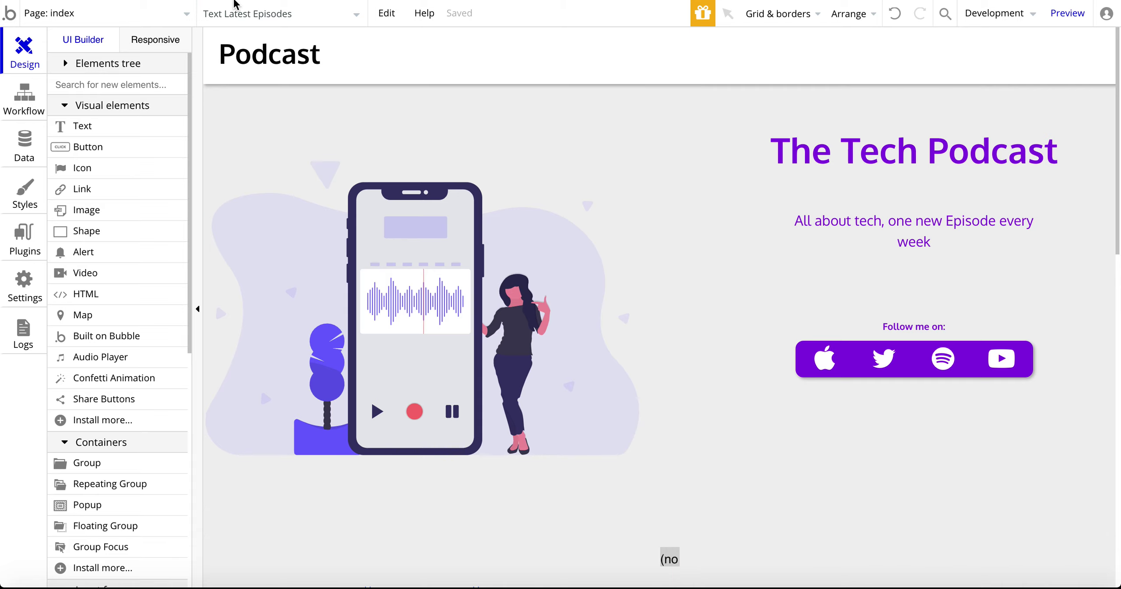
scroll(756, 174, down, 1)
scroll(757, 174, up, 1)
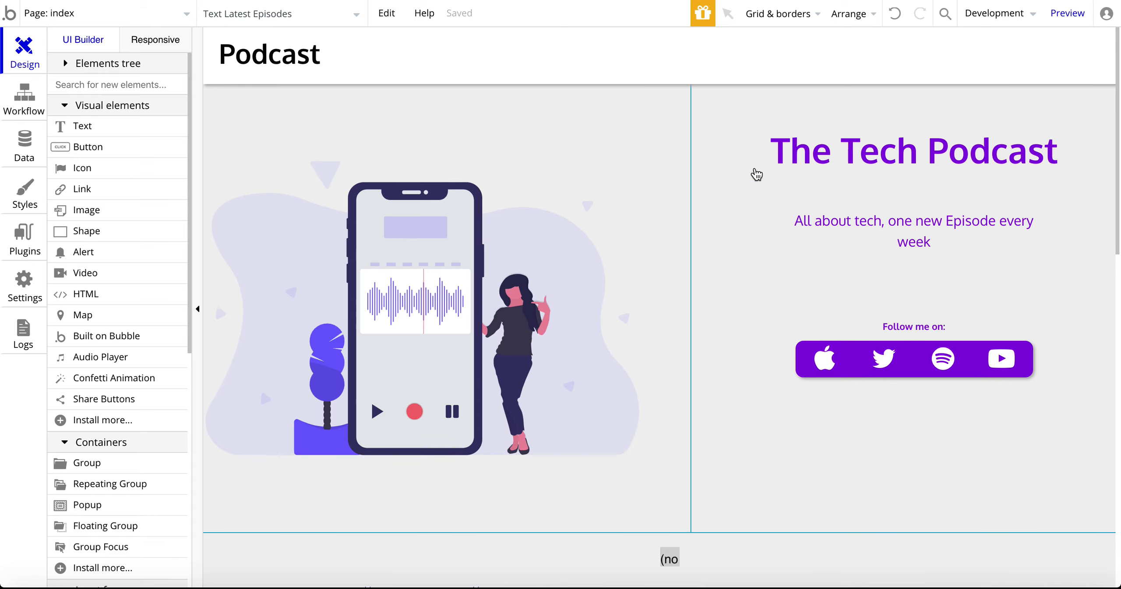
Inspect the properties of the hero image, the heading "The Tech Podcast" and the Apple icon on the index page.
double_click(458, 167)
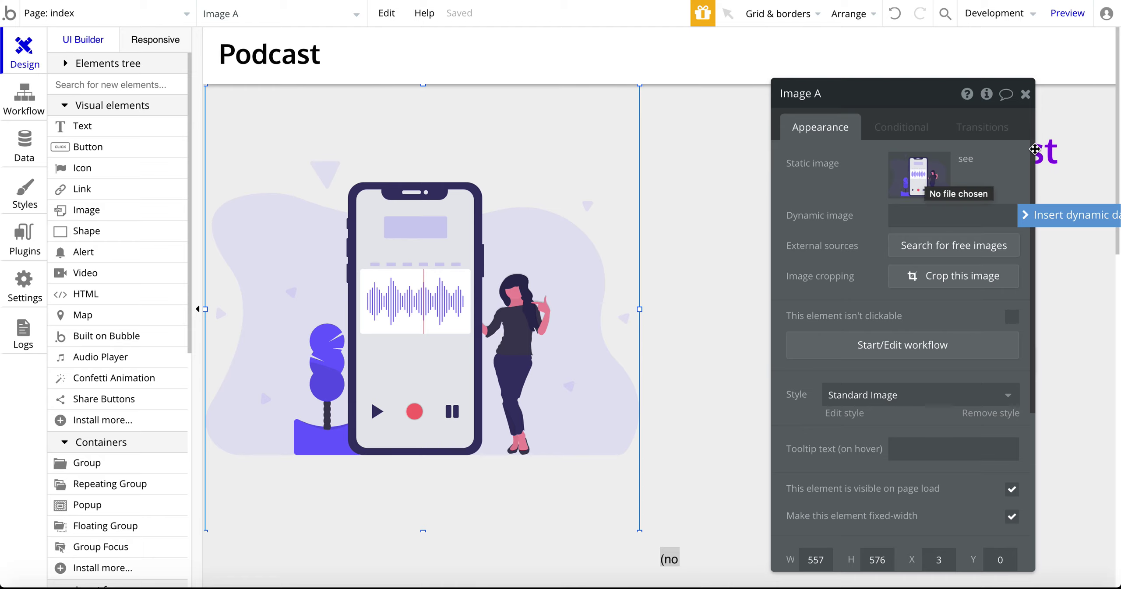
click(1025, 94)
double_click(923, 161)
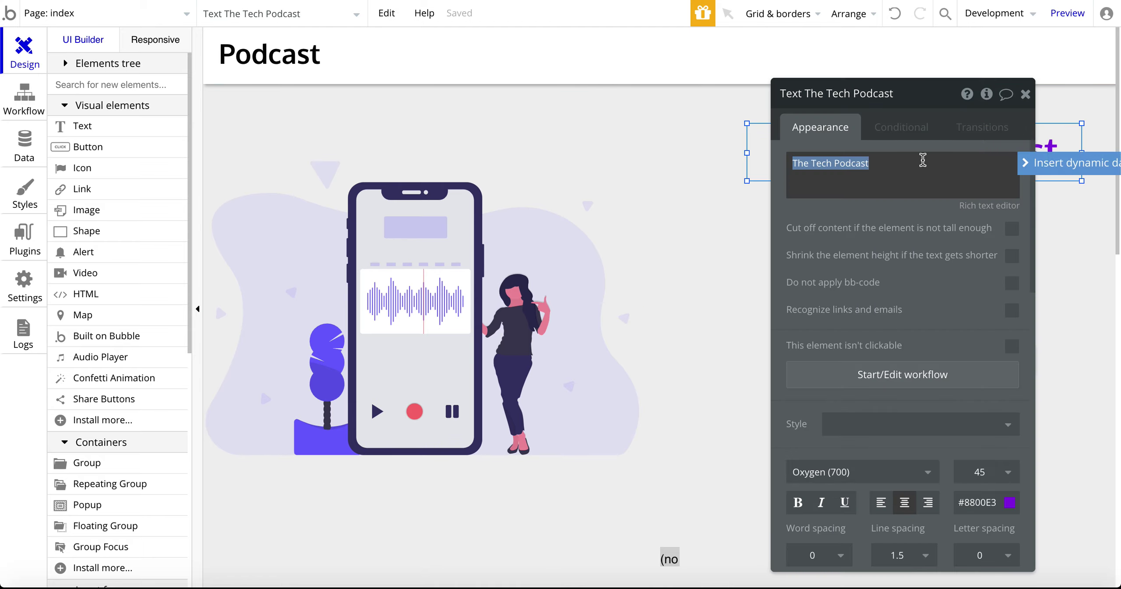
click(1021, 97)
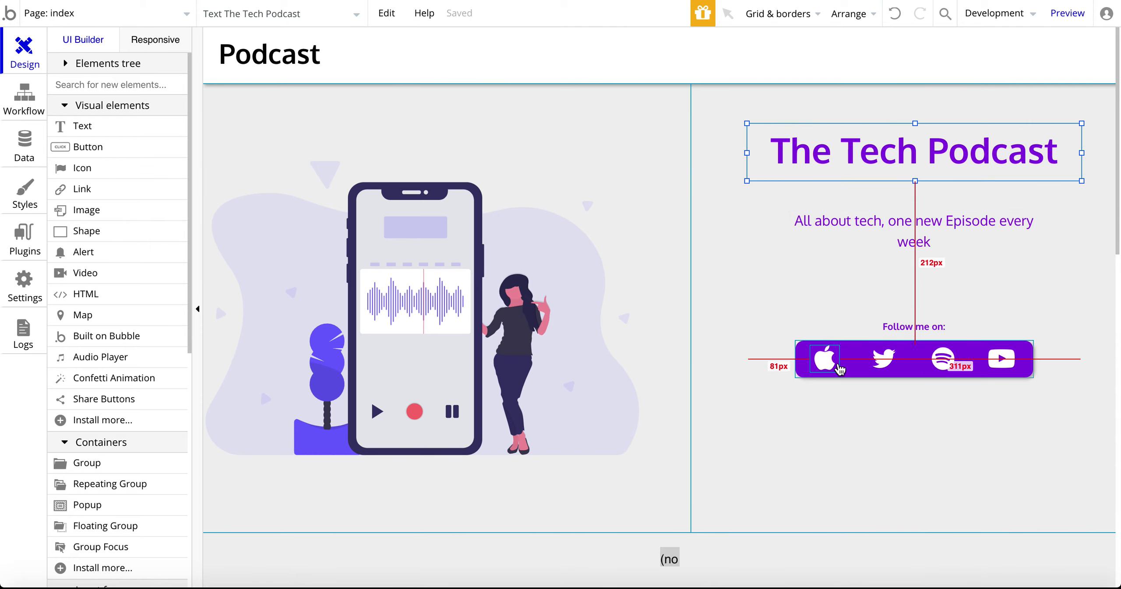
click(818, 365)
double_click(818, 365)
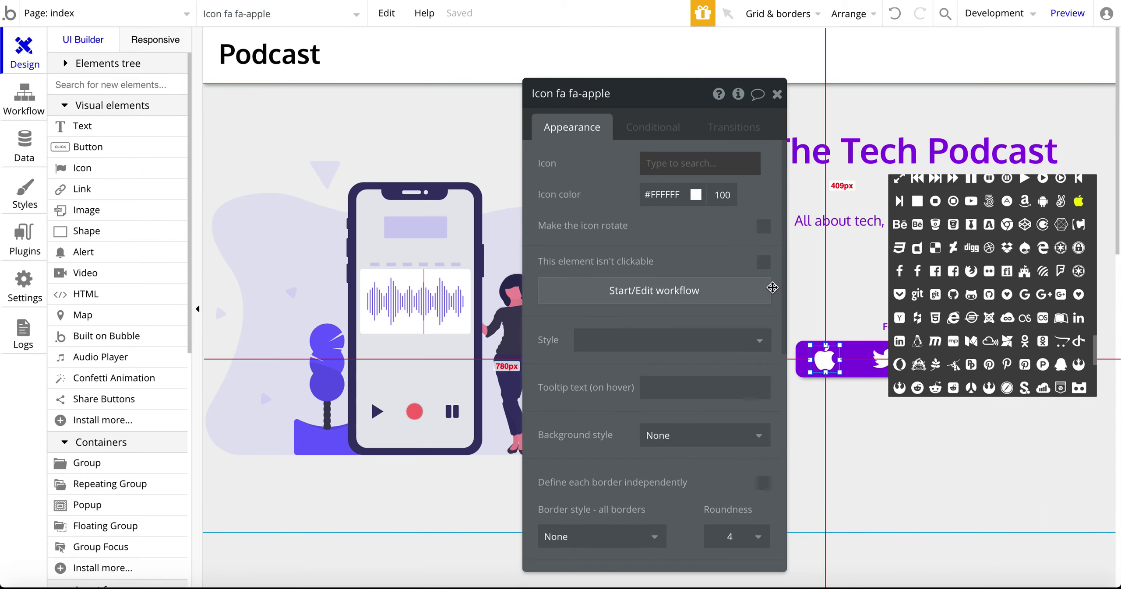
Start a workflow for when the Apple icon is clicked and add an Open an external website action to it.
click(732, 320)
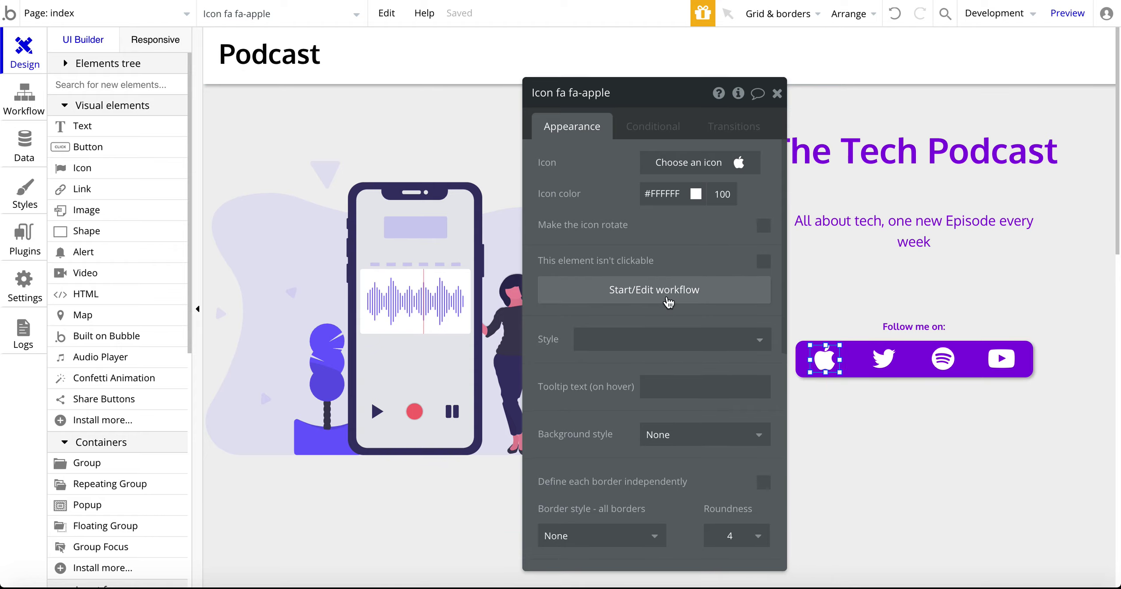
click(668, 302)
click(217, 208)
mouse_move(157, 268)
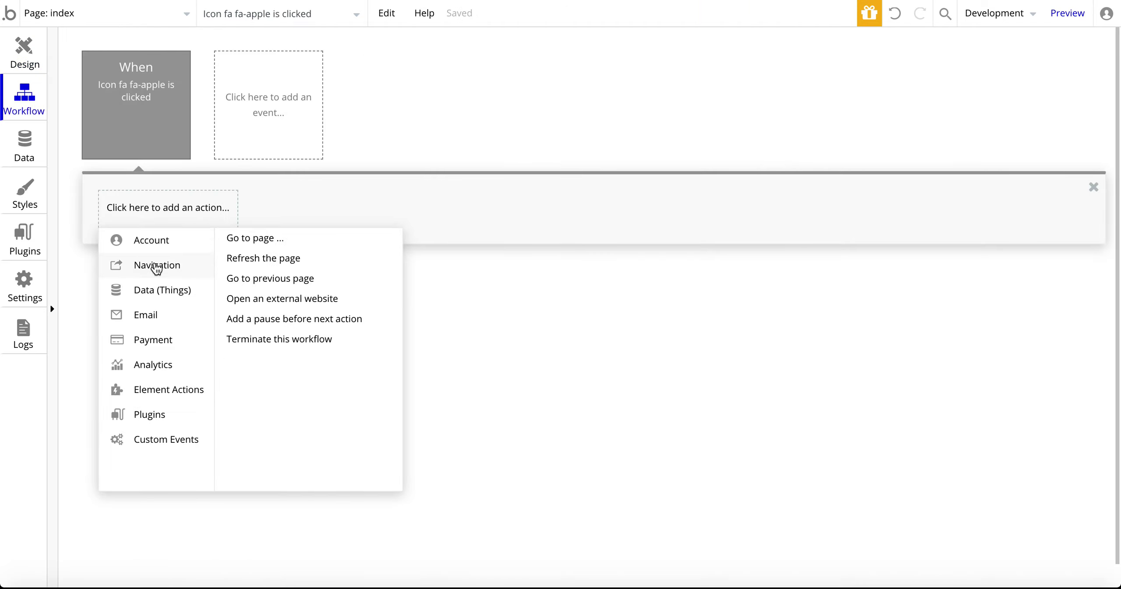
click(314, 299)
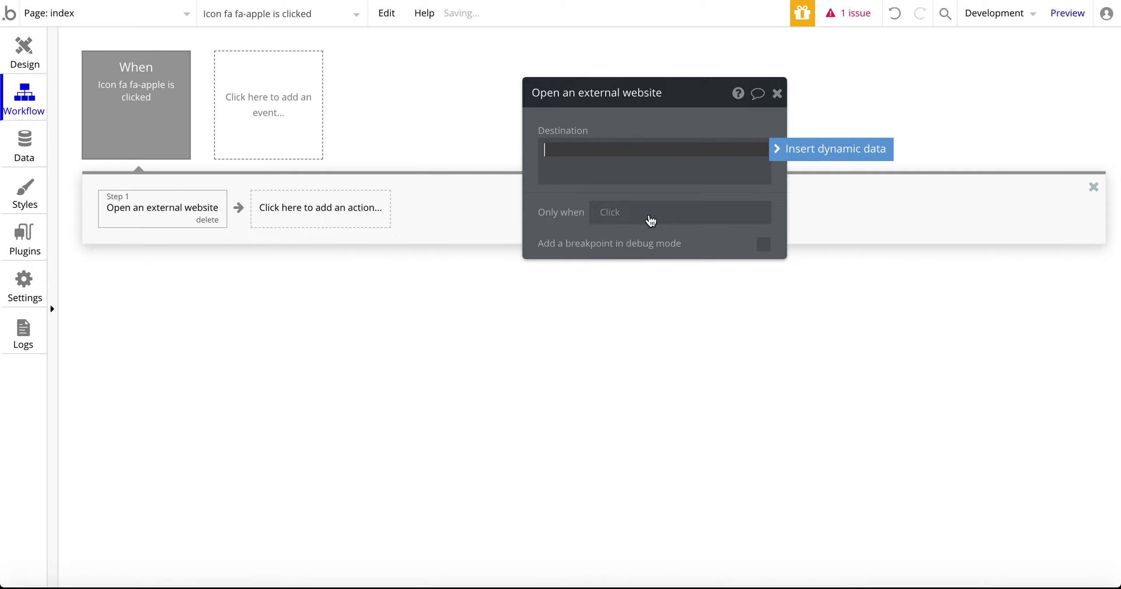
click(639, 153)
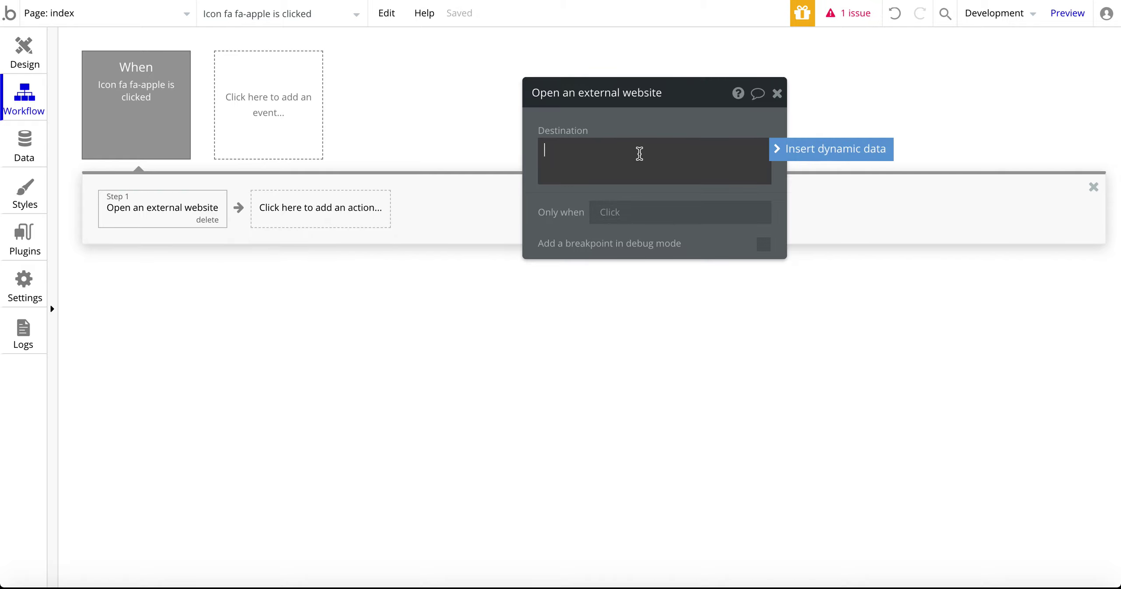
Delete the Apple icon's click event and return to the index page's design.
click(151, 134)
click(177, 151)
click(24, 52)
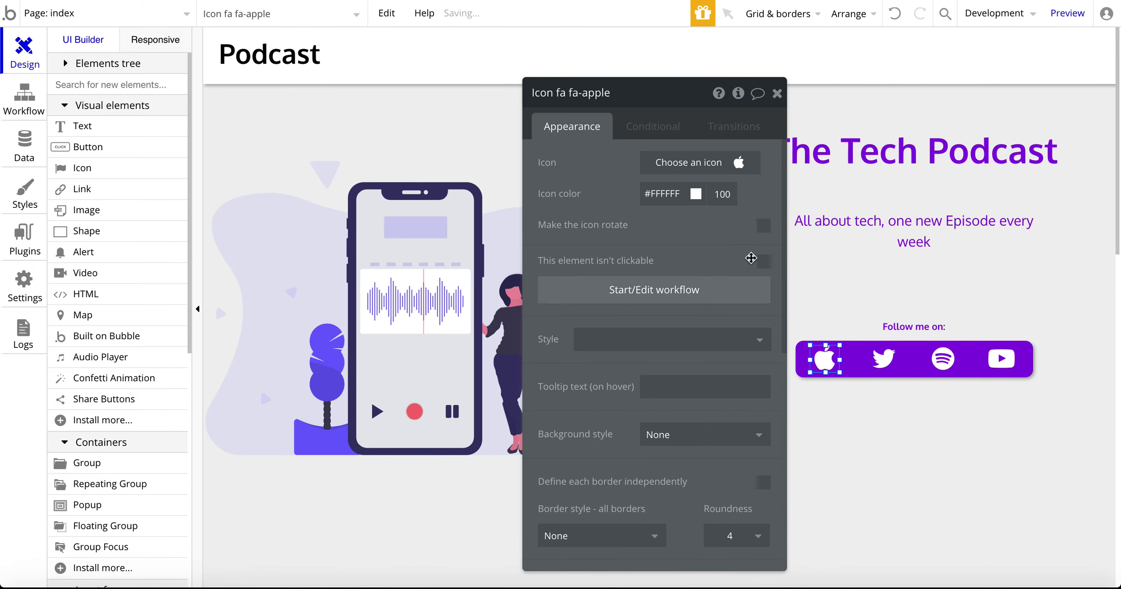
Look through the icon choices offered for the Apple icon, leaving it as is, and close its properties.
click(711, 162)
click(618, 182)
click(778, 94)
Inspect the Latest Episodes repeating group and the search settings of its data source on the index page.
scroll(776, 101, down, 10)
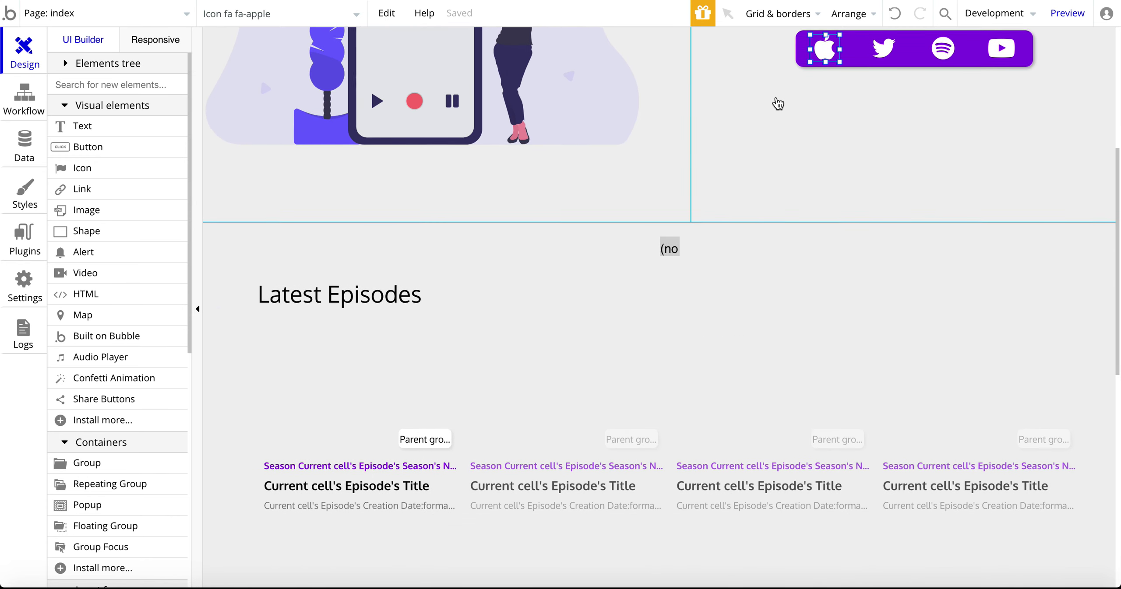
double_click(534, 284)
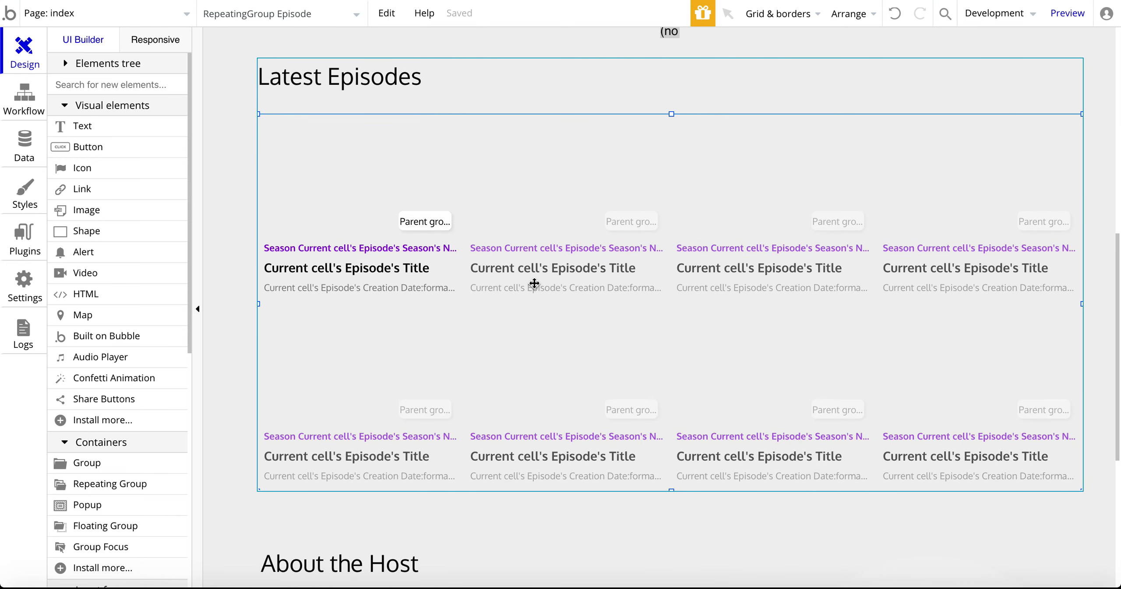
click(700, 194)
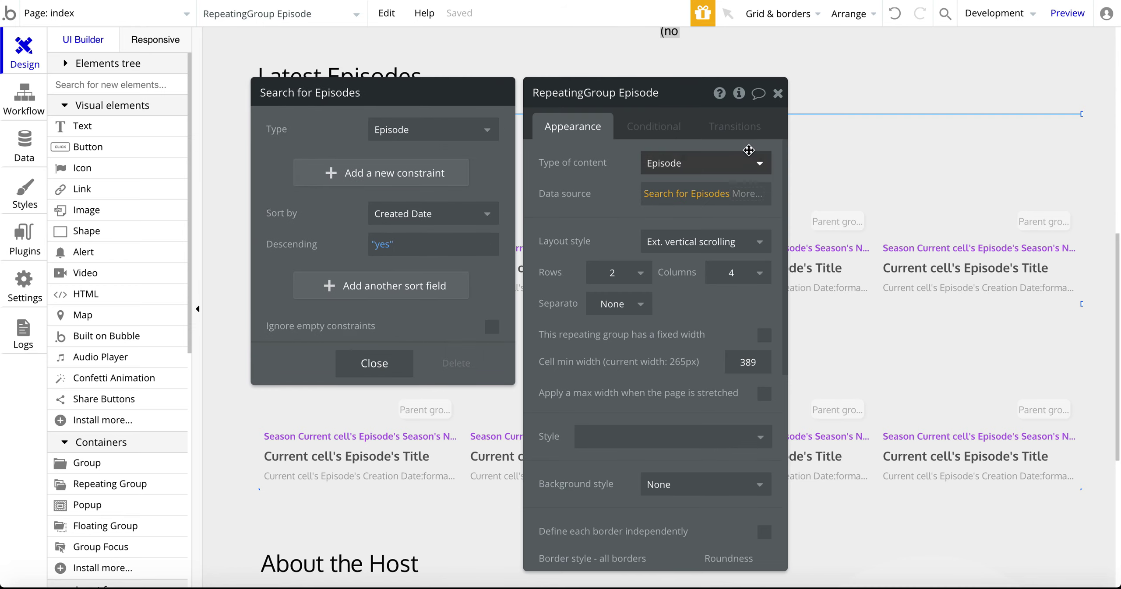
click(778, 94)
Inspect the Lorem Ipsum text and the illustration in the About the Host section.
scroll(776, 95, down, 8)
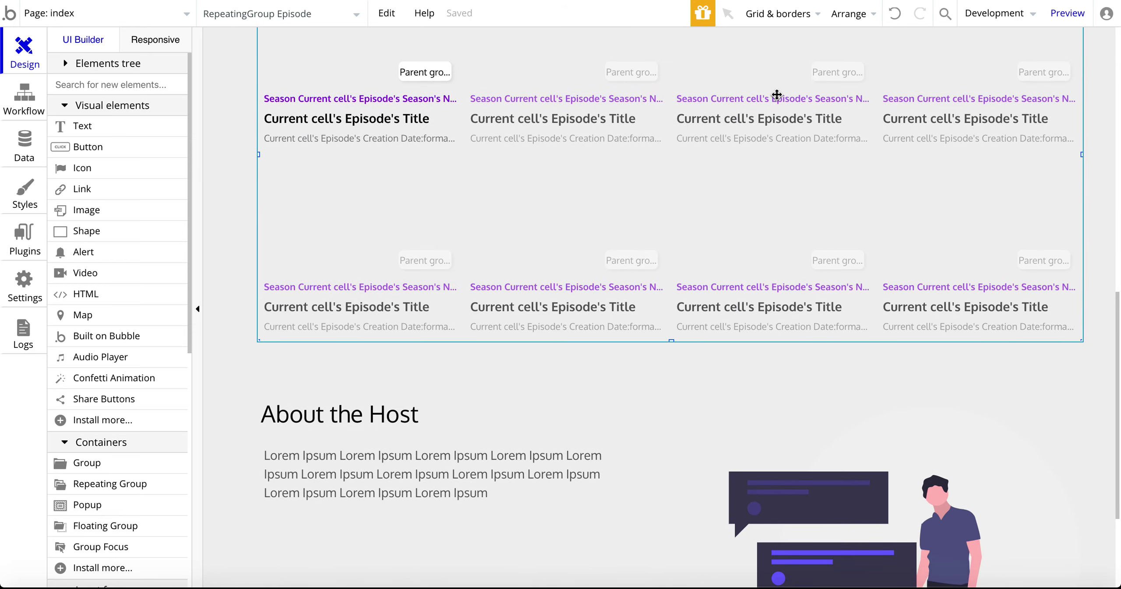
scroll(580, 362, up, 1)
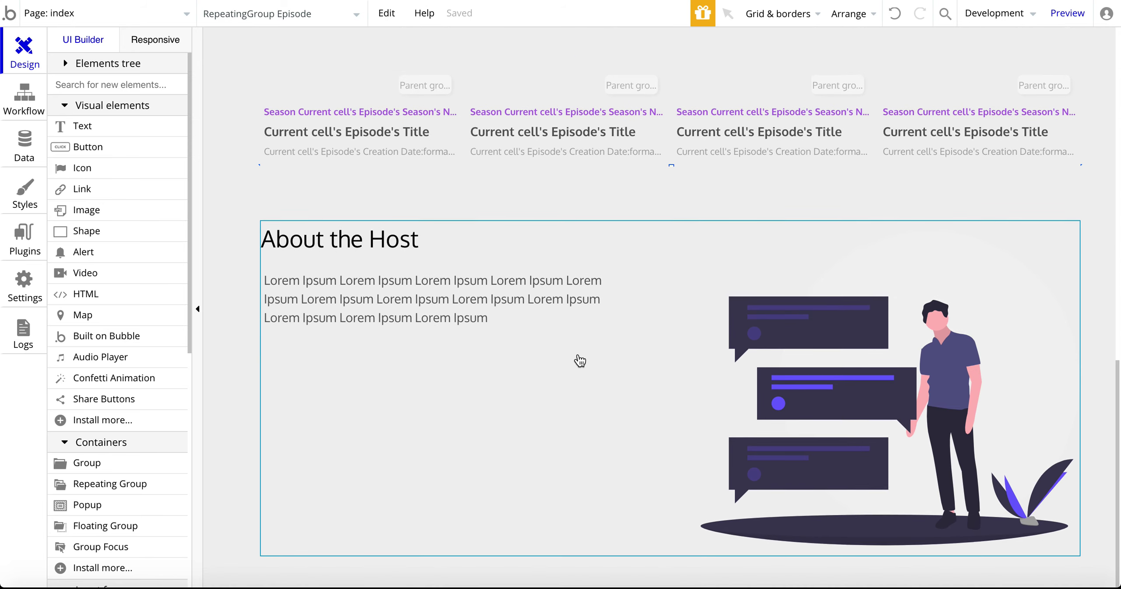
double_click(466, 316)
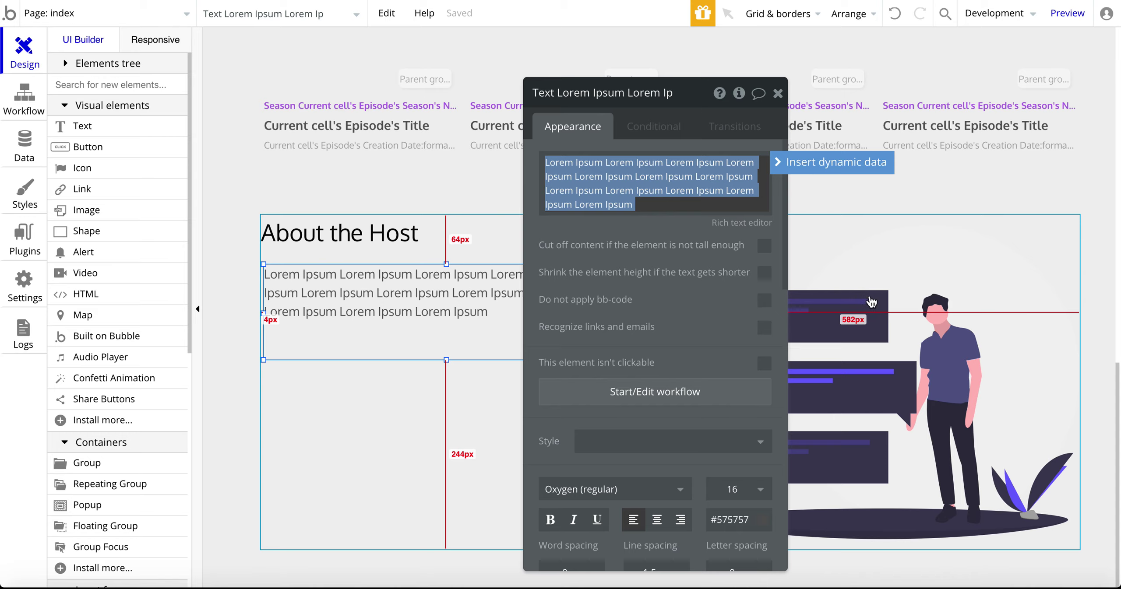
click(1013, 317)
click(778, 93)
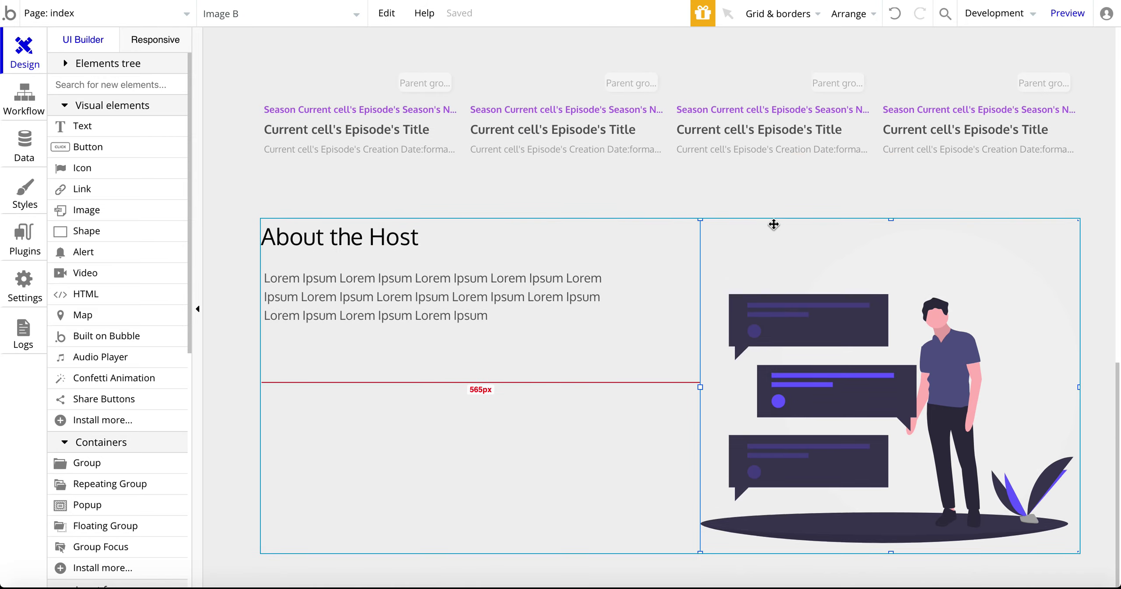
Switch the editor from the index page to the episode page.
scroll(773, 228, up, 10)
click(137, 24)
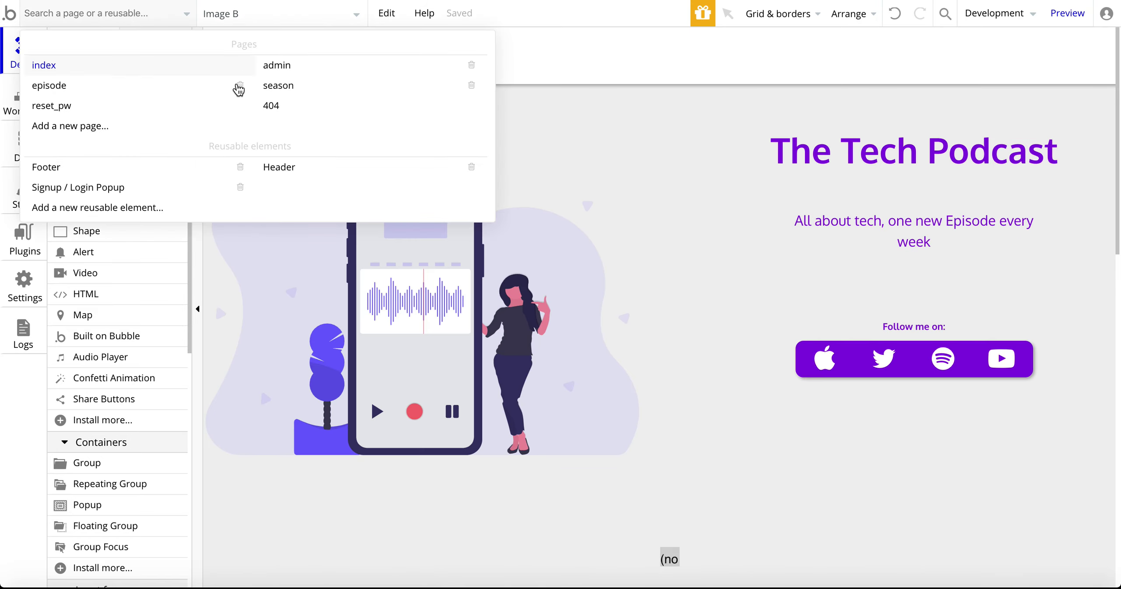
click(81, 89)
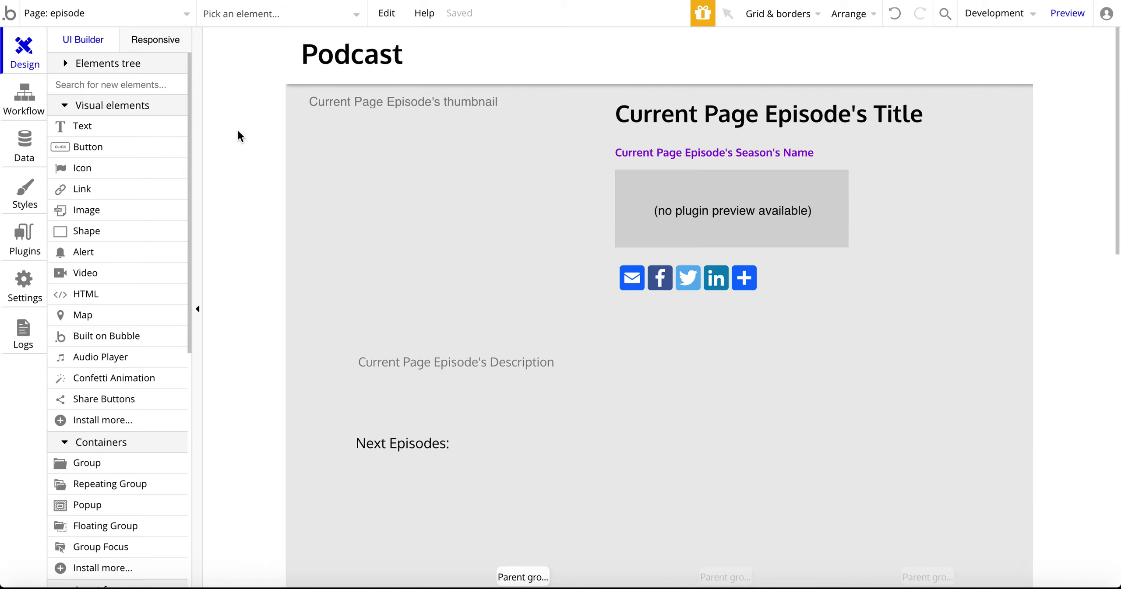
Inspect the episode page's content type properties, plus its title text and season name link.
double_click(237, 129)
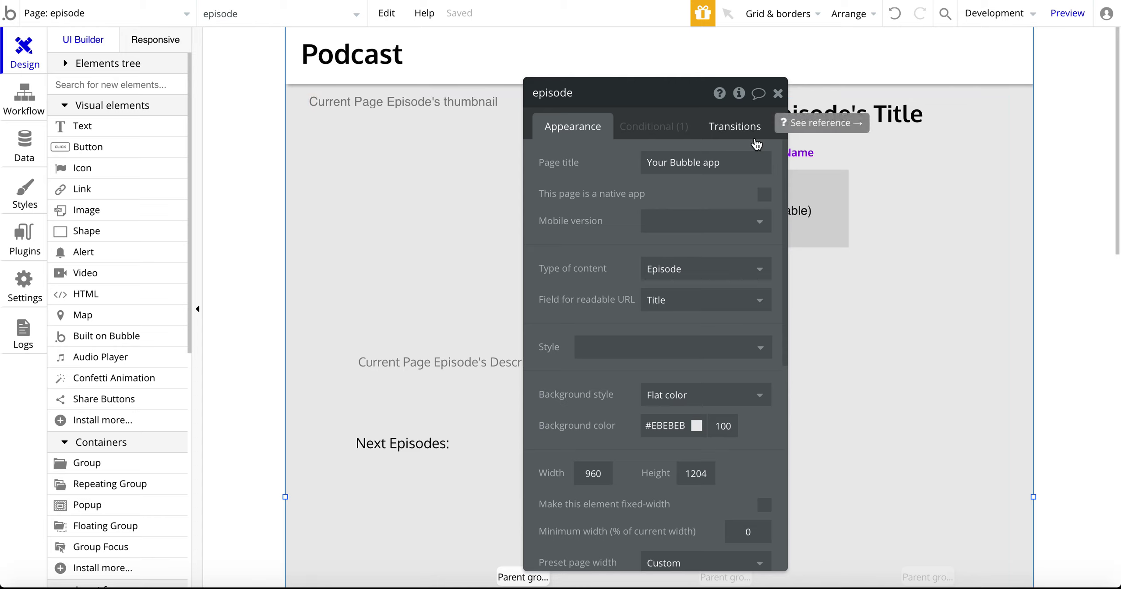
click(779, 95)
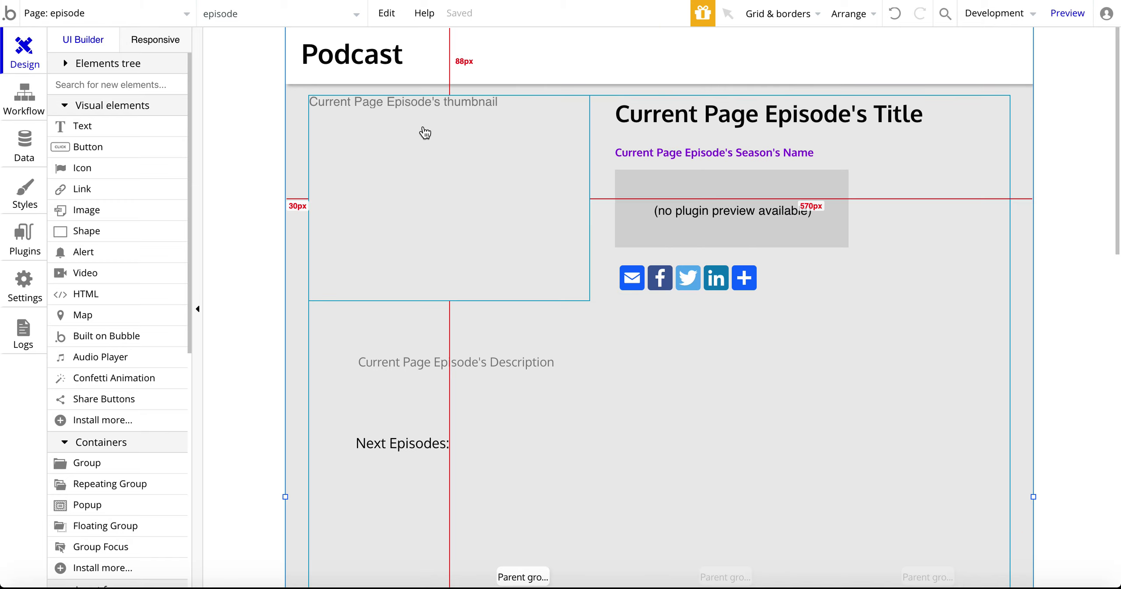
click(746, 112)
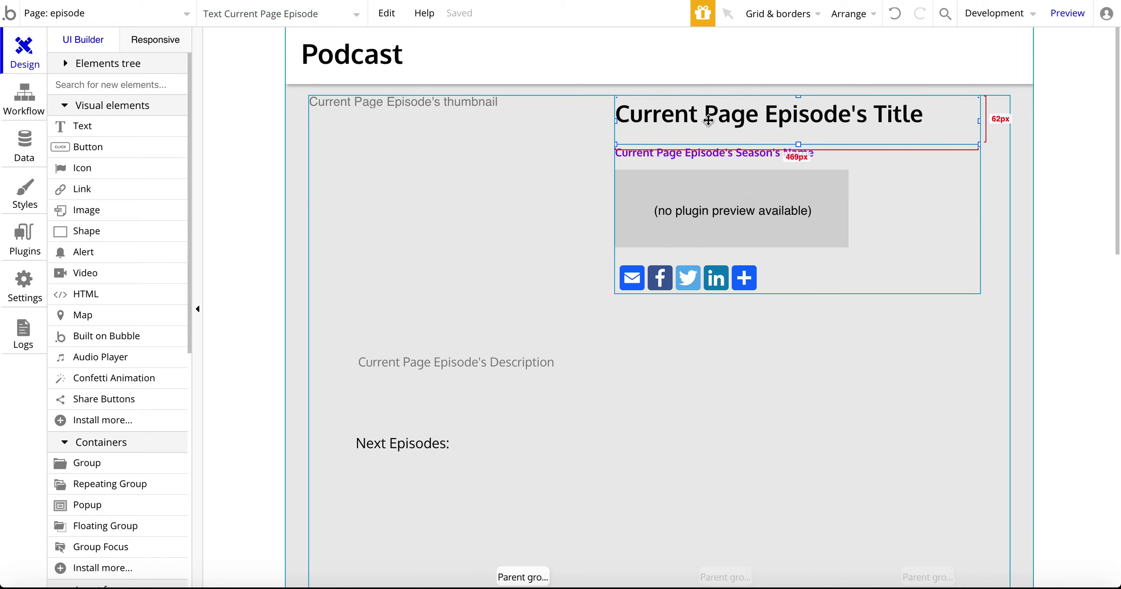
click(748, 160)
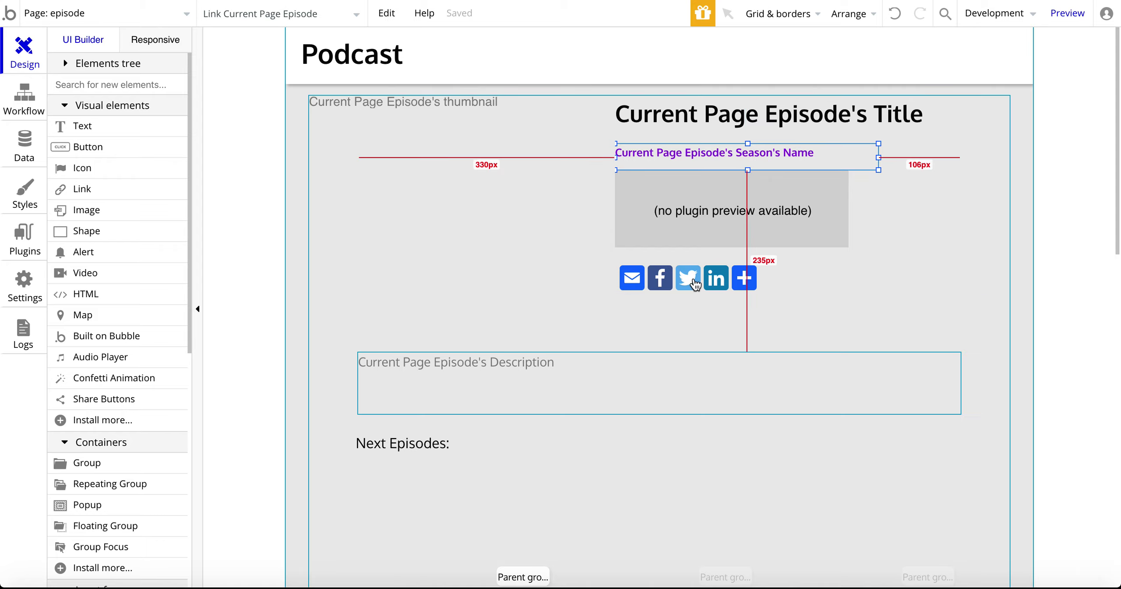
Review the fields defined for the Episode, Season and Comment data types in the app's database.
click(23, 149)
click(123, 72)
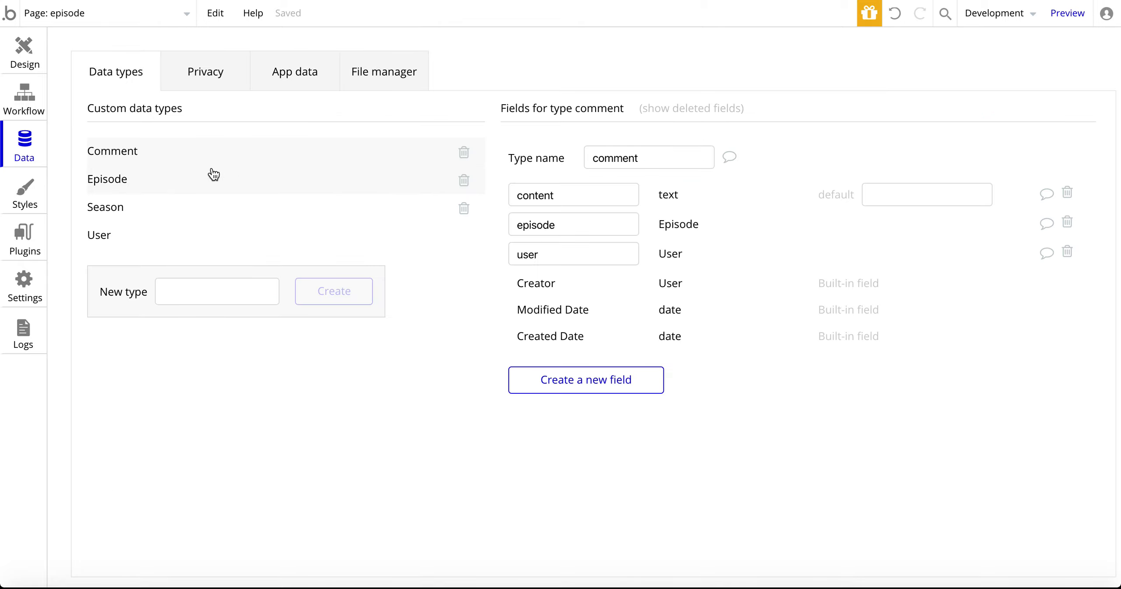
click(158, 175)
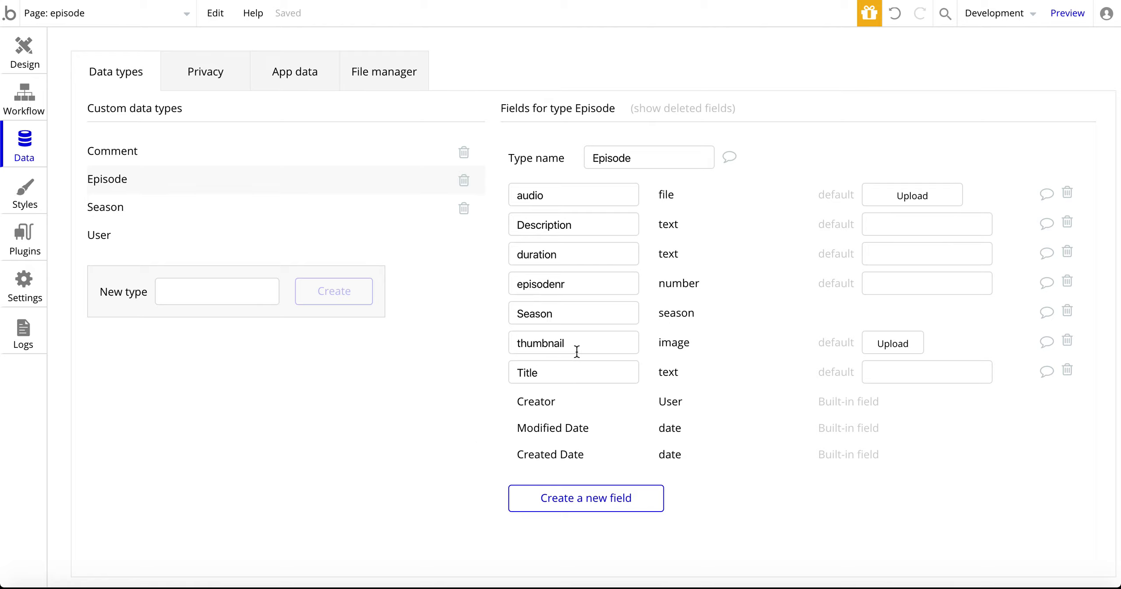
click(155, 207)
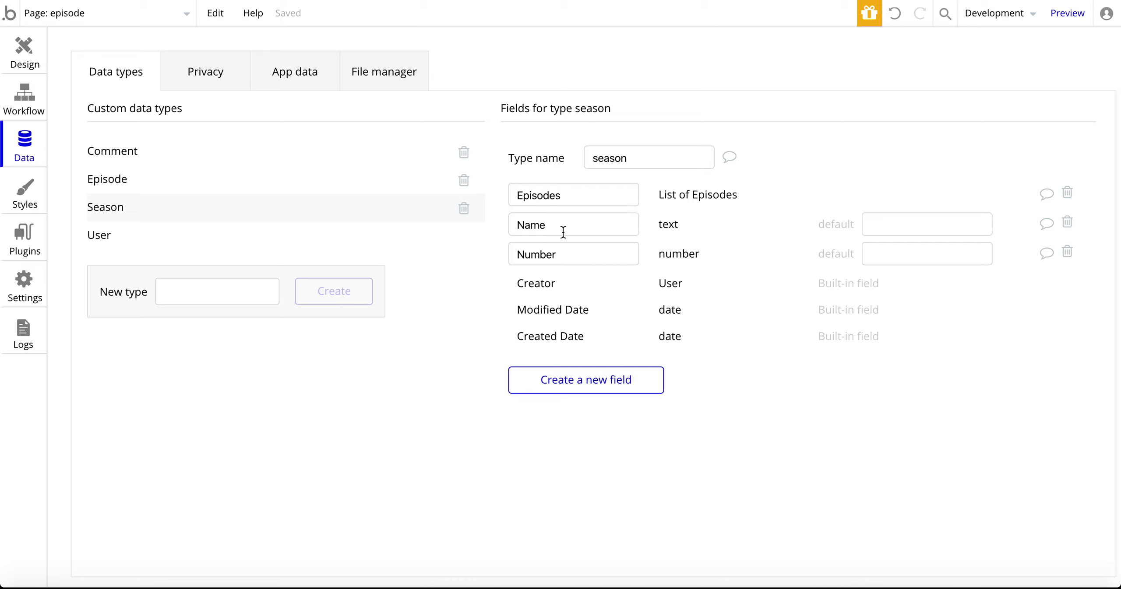
click(278, 143)
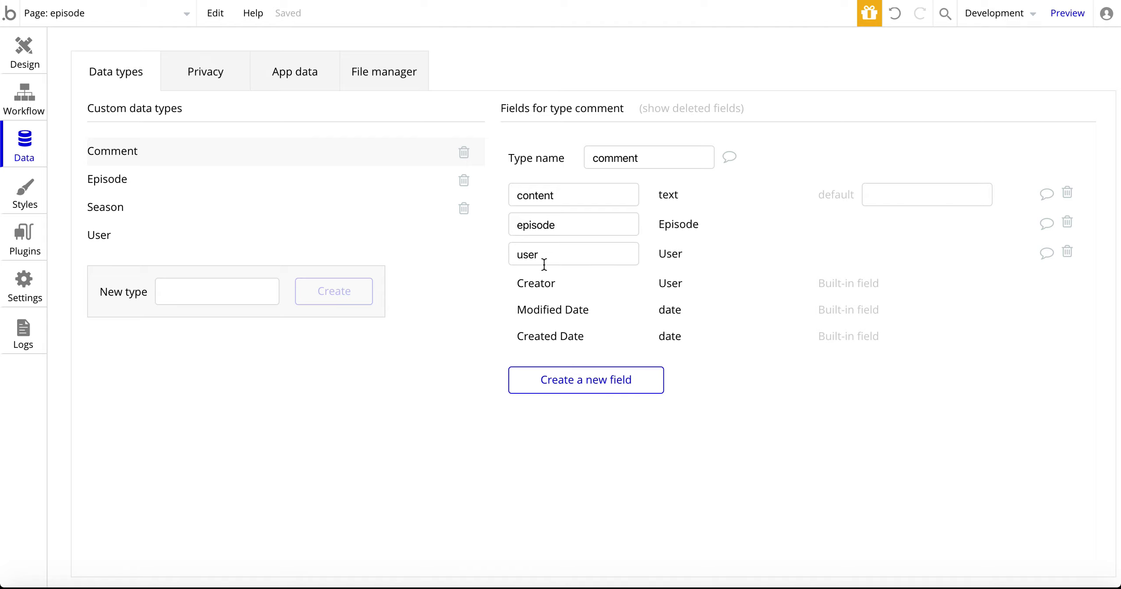
Return to the episode page's design and inspect the season name link's destination page and data to send.
click(37, 67)
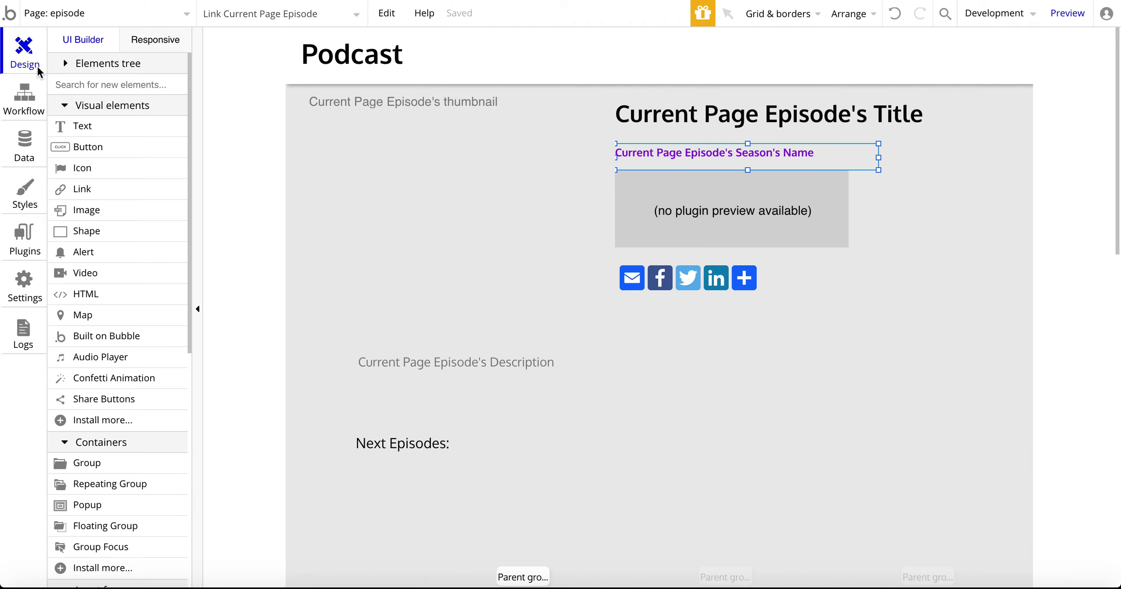
double_click(719, 161)
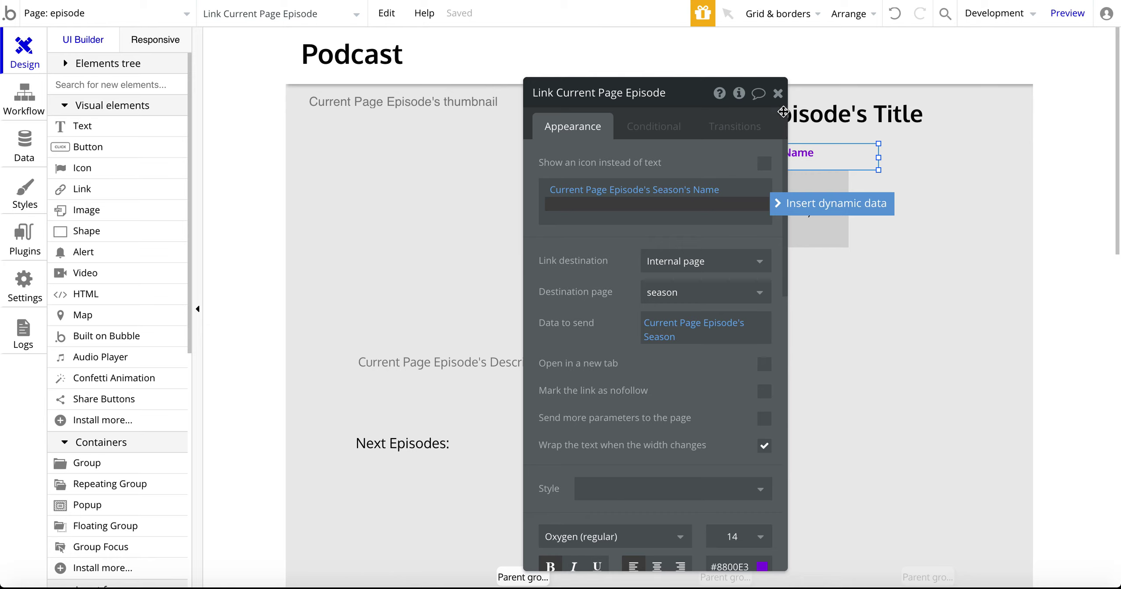
click(778, 93)
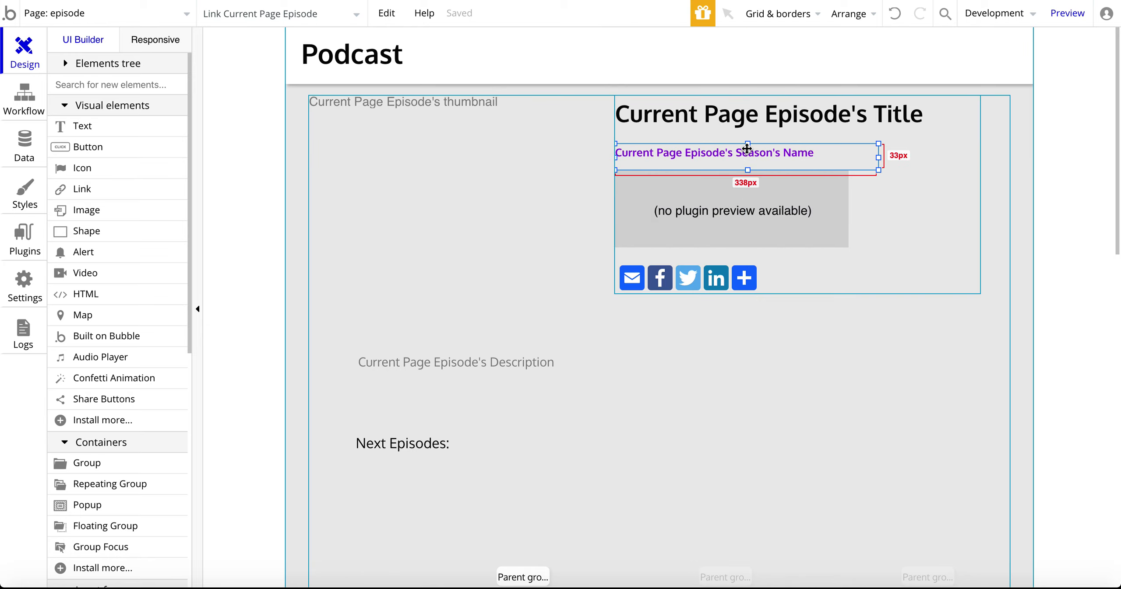
Inspect the share buttons' properties on the episode page, including the URL to share and the page name.
scroll(744, 162, down, 2)
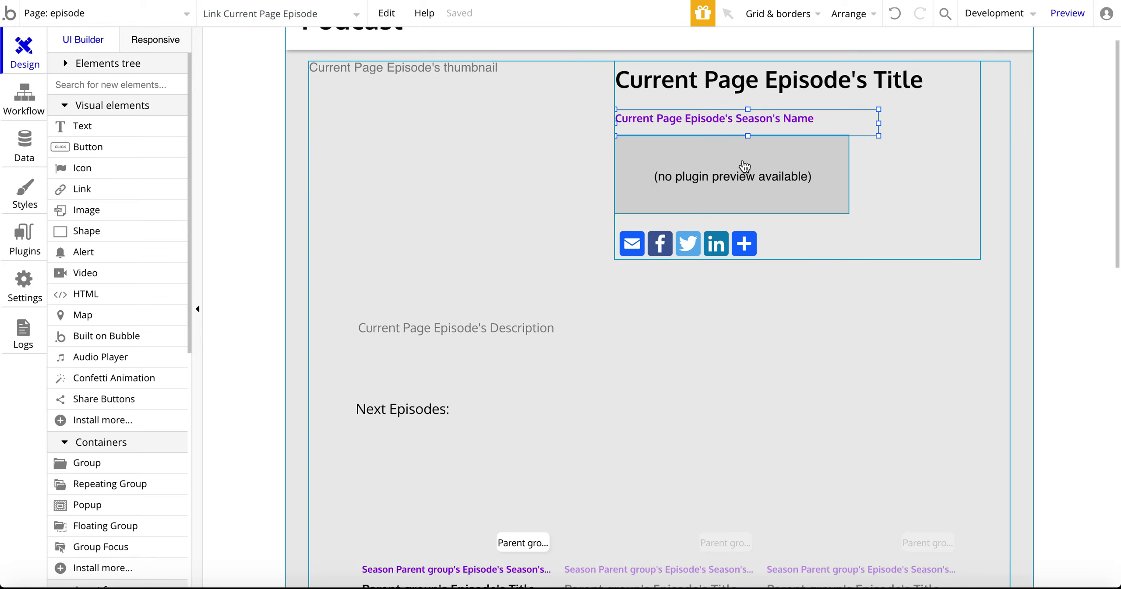
scroll(744, 167, up, 2)
double_click(714, 274)
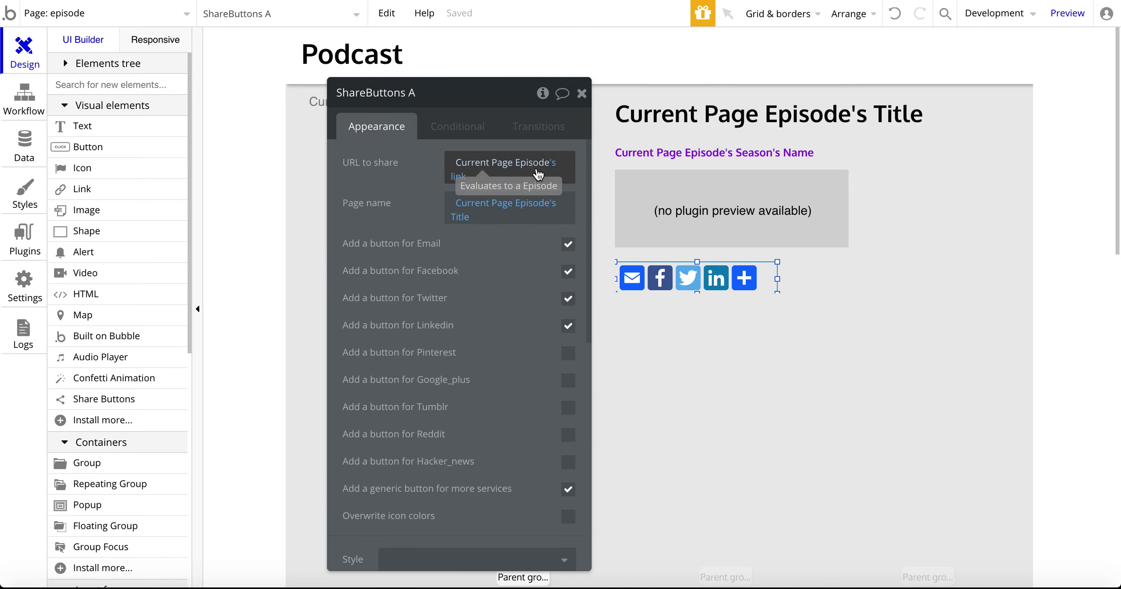
click(581, 94)
Inspect the Next Episodes repeating group and the constraints of its episode search.
scroll(564, 107, down, 8)
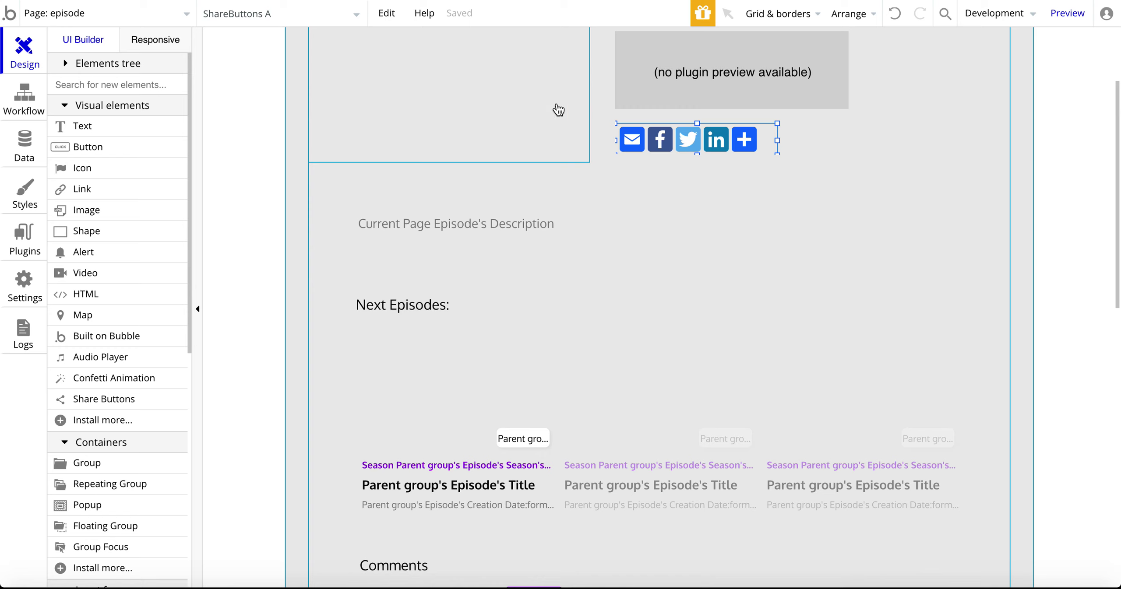
scroll(520, 271, down, 10)
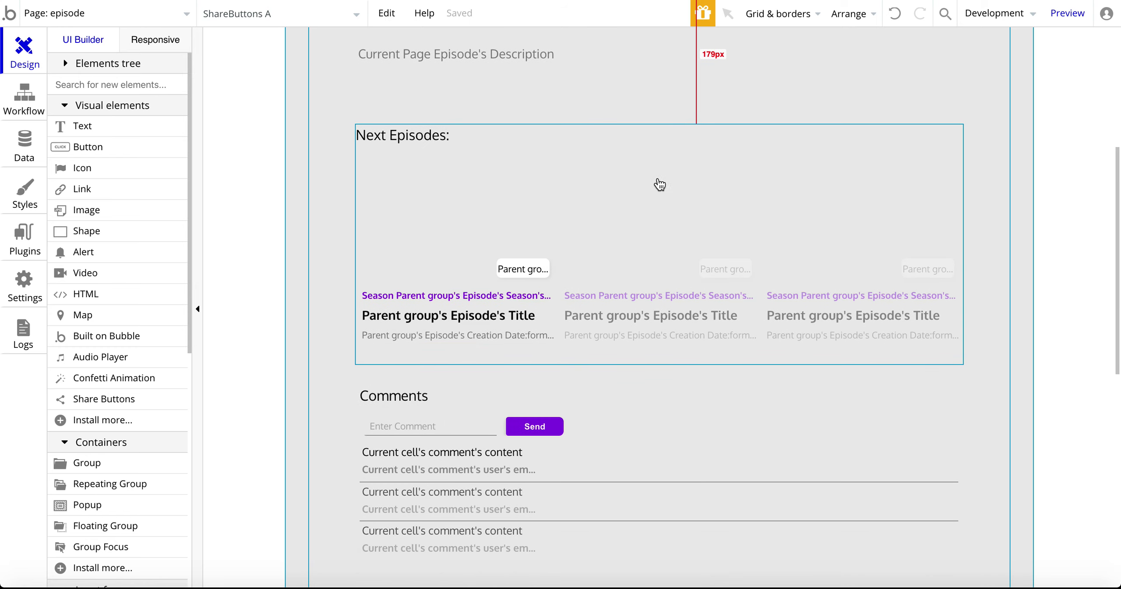
double_click(654, 219)
click(503, 194)
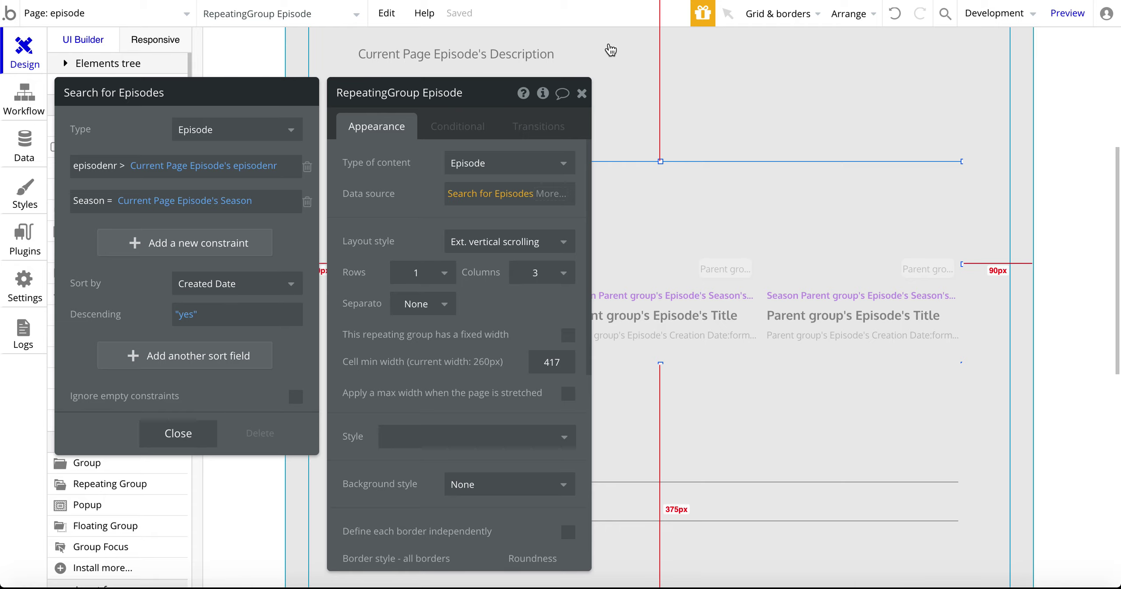
click(581, 105)
Inspect the comments repeating group and the constraint of its comment search.
scroll(375, 445, down, 3)
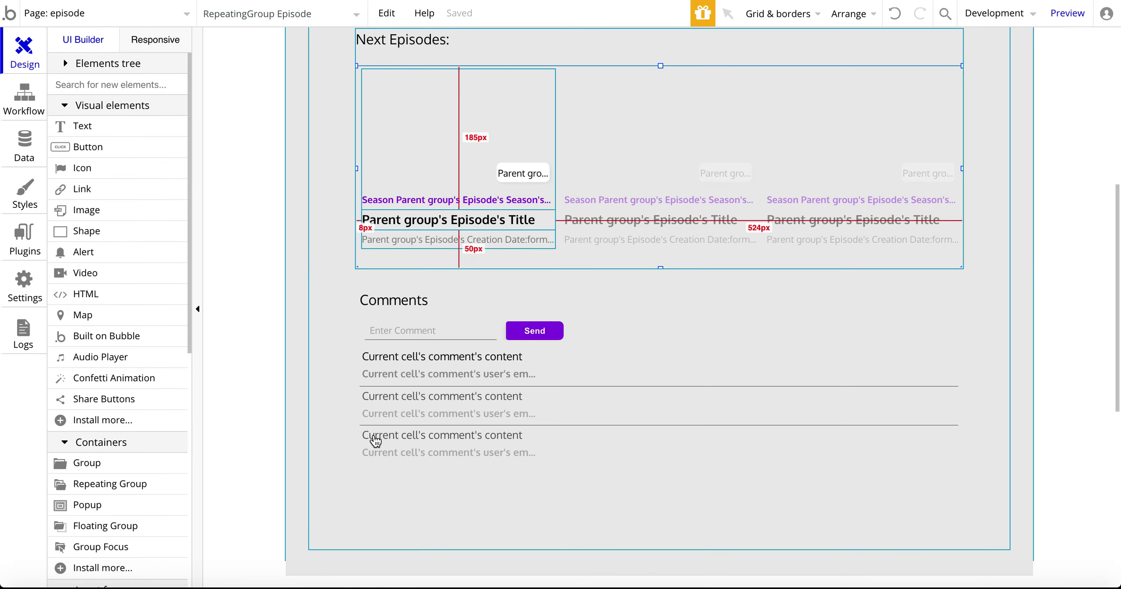
double_click(532, 438)
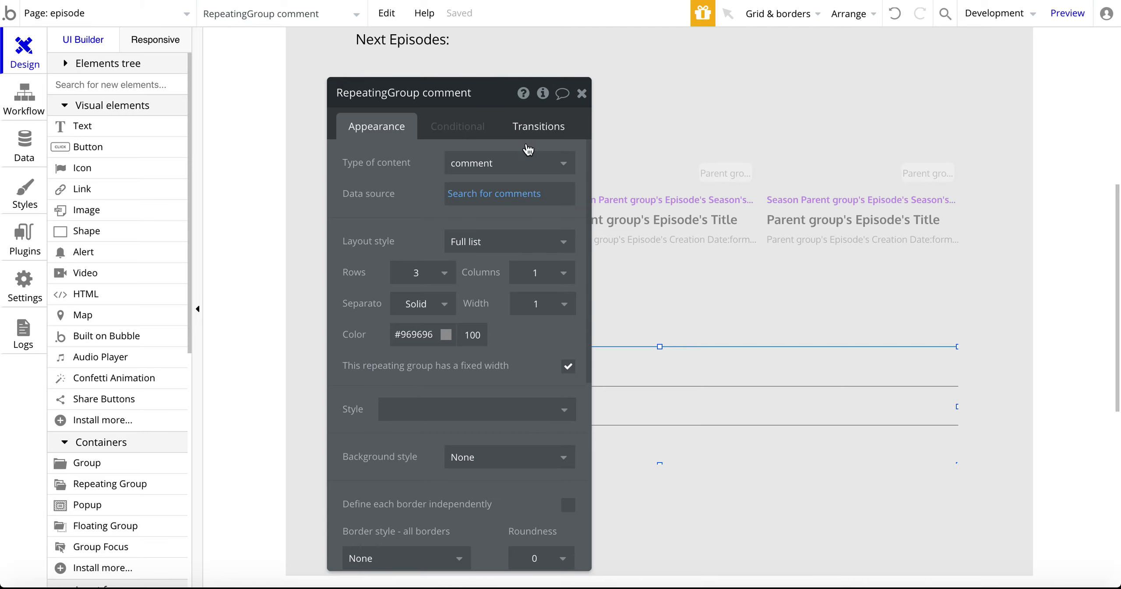
click(517, 205)
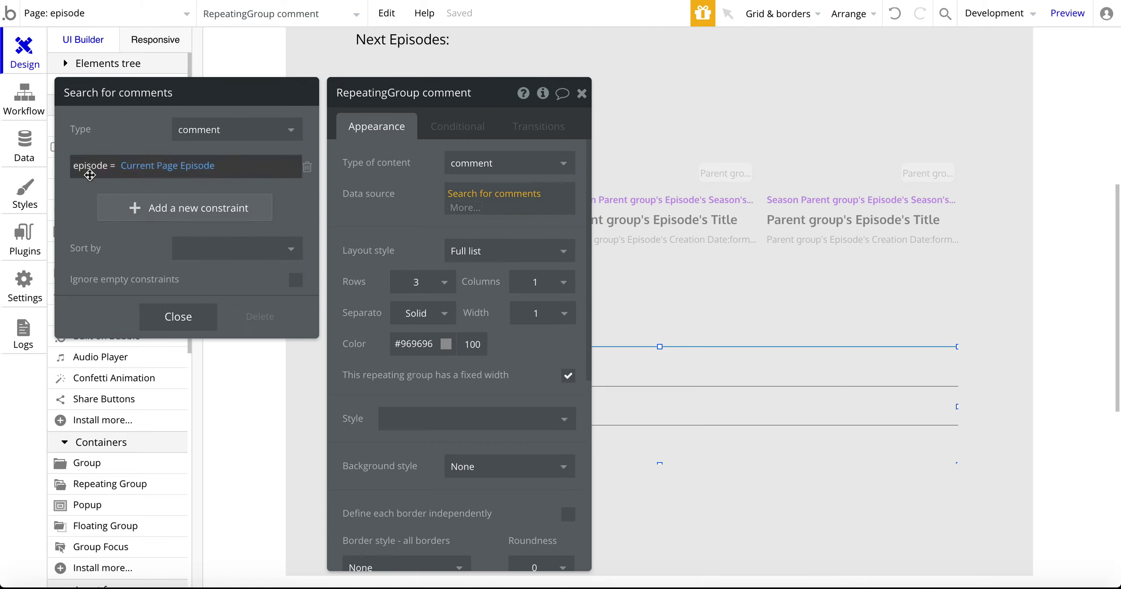
click(581, 93)
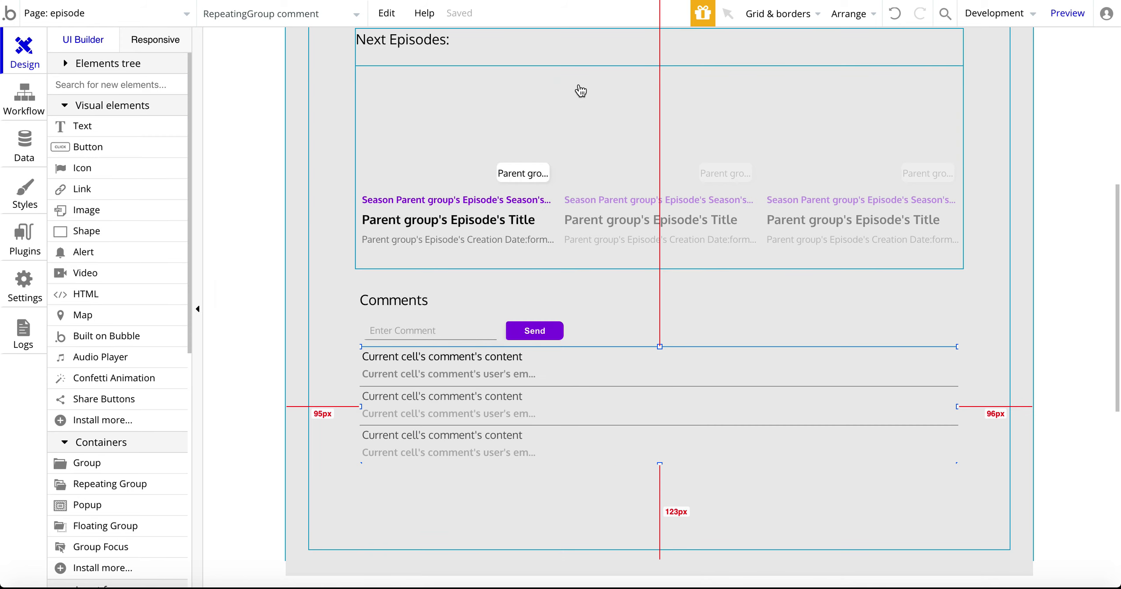
Inspect the condition that controls the visibility of the group holding the comment input and Send button.
click(502, 337)
double_click(502, 337)
click(720, 136)
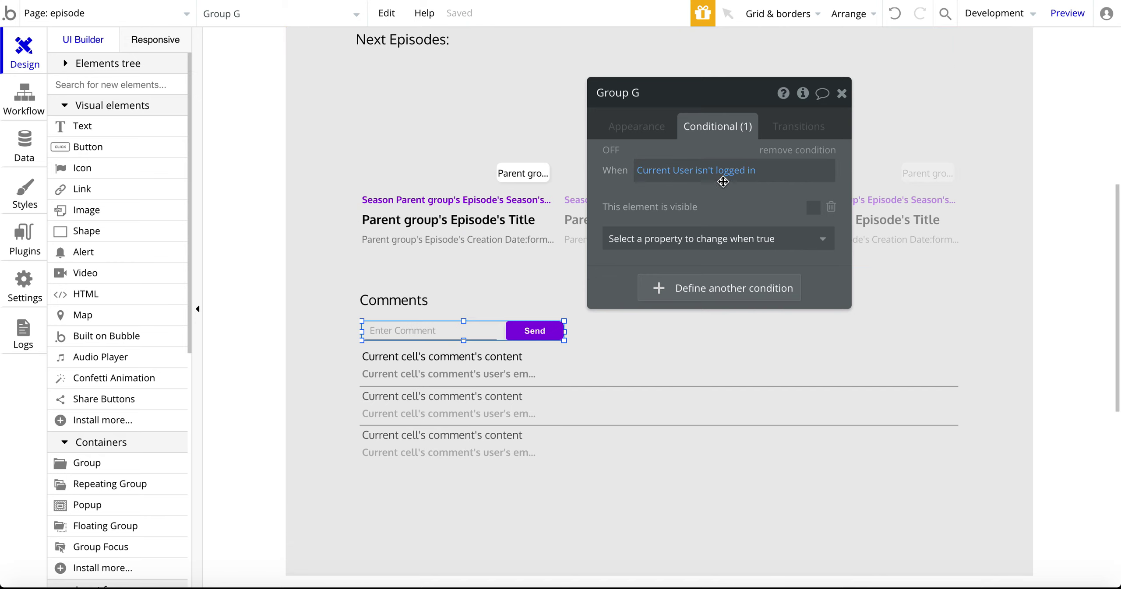
Expand the list of hideable elements and inspect the visibility condition of the Please Login/Signup text on the episode page.
click(87, 69)
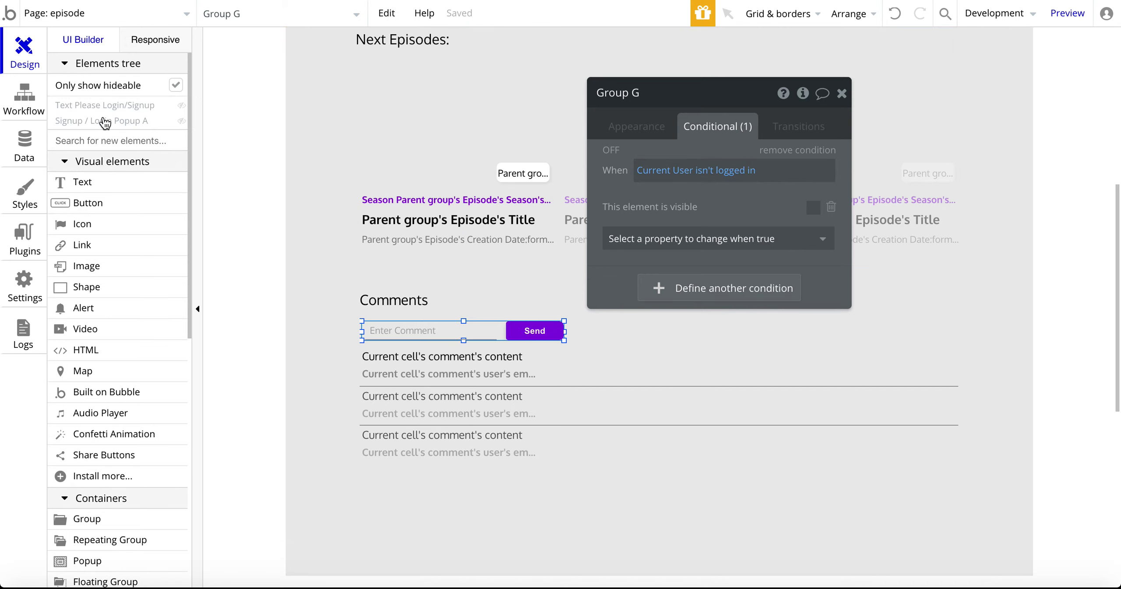
click(841, 93)
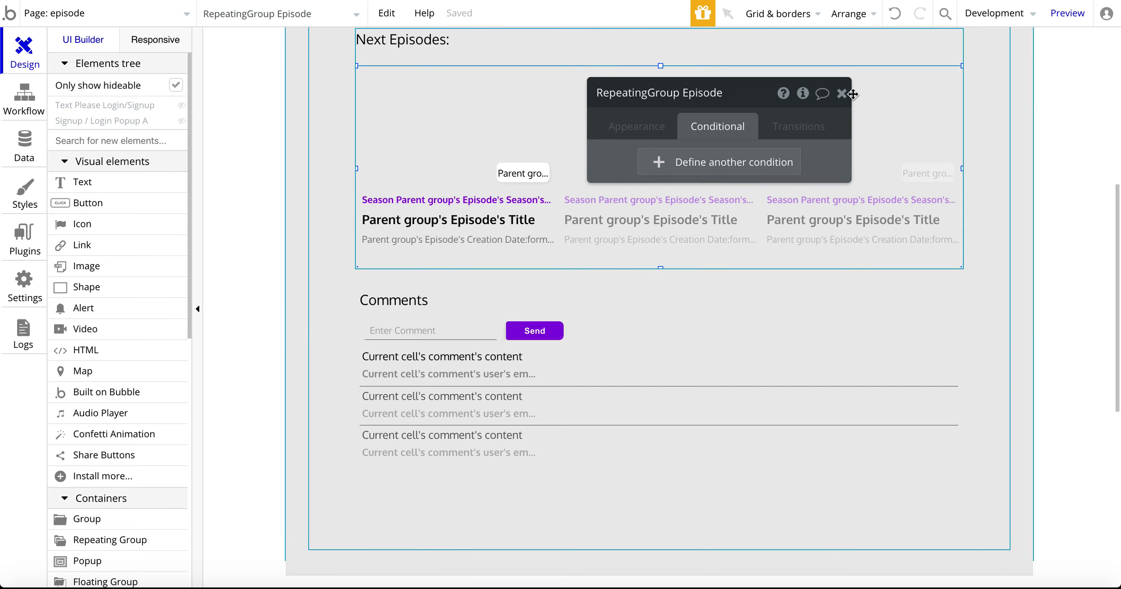
click(113, 105)
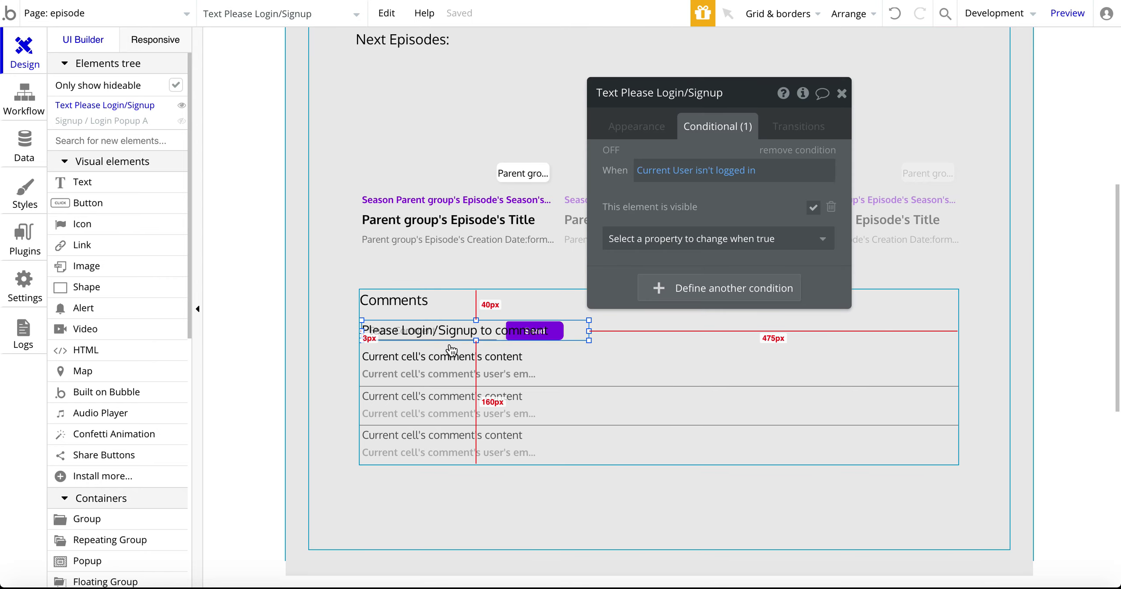
click(840, 93)
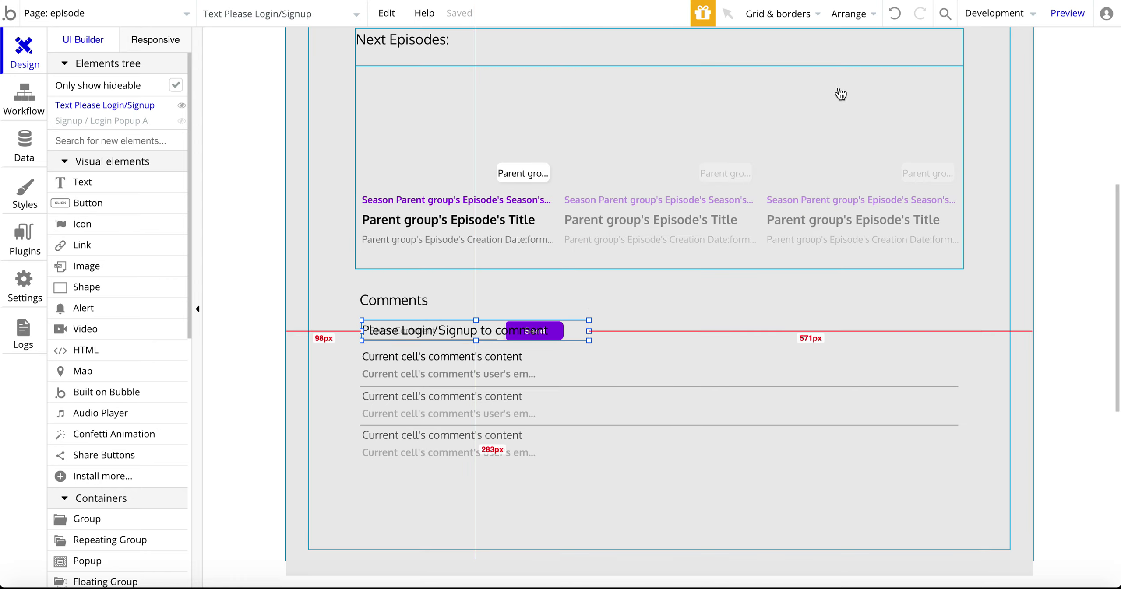
Display the Signup / Login popup on the episode page and examine its settings and form.
click(322, 17)
click(287, 118)
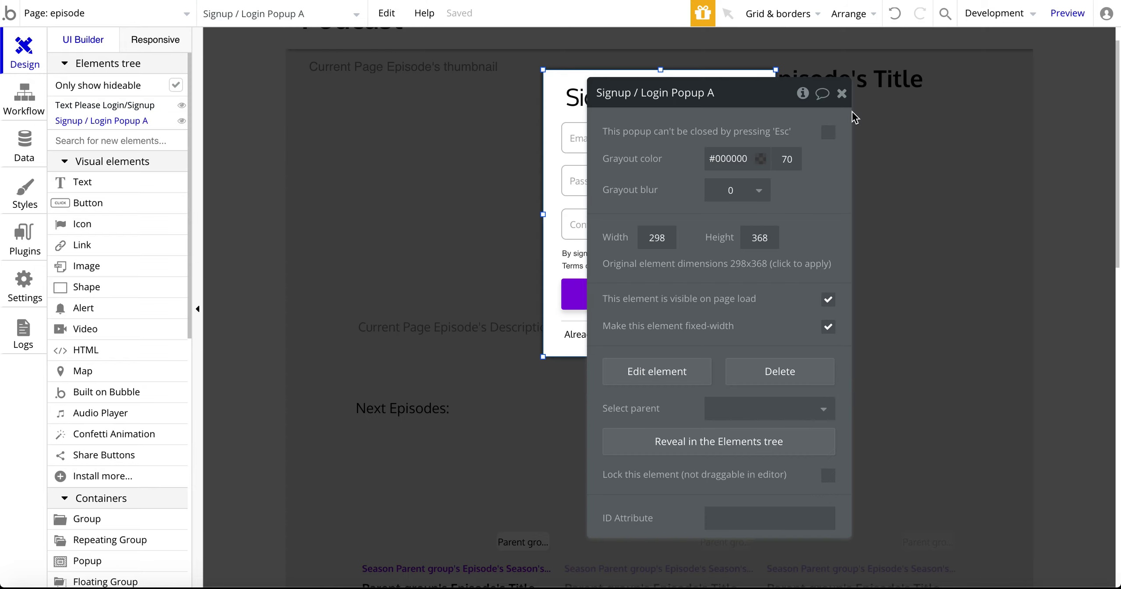
click(841, 93)
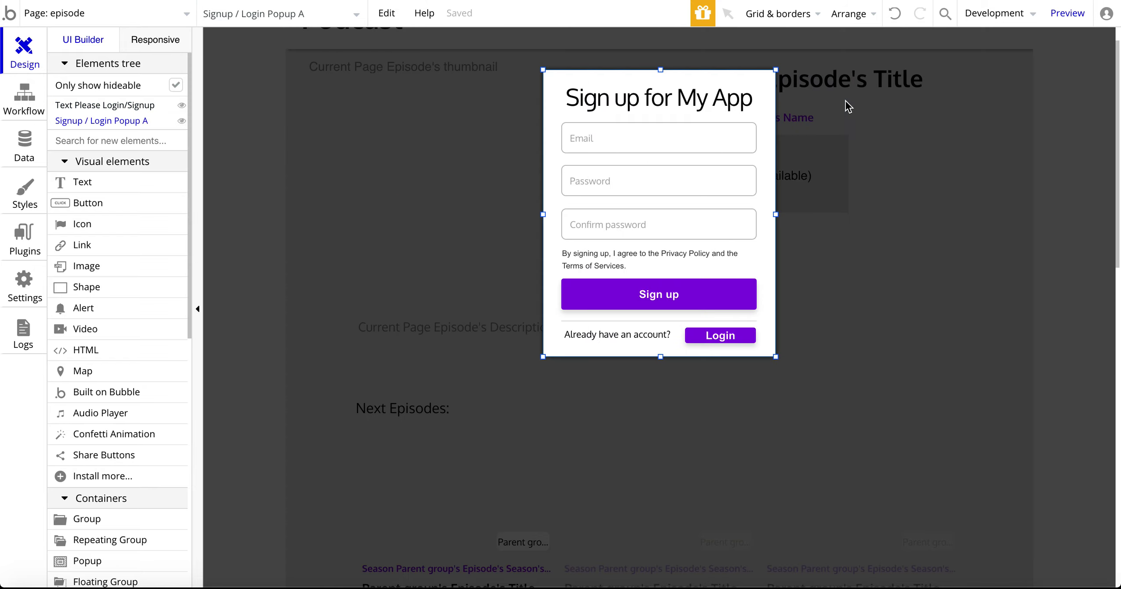
click(865, 232)
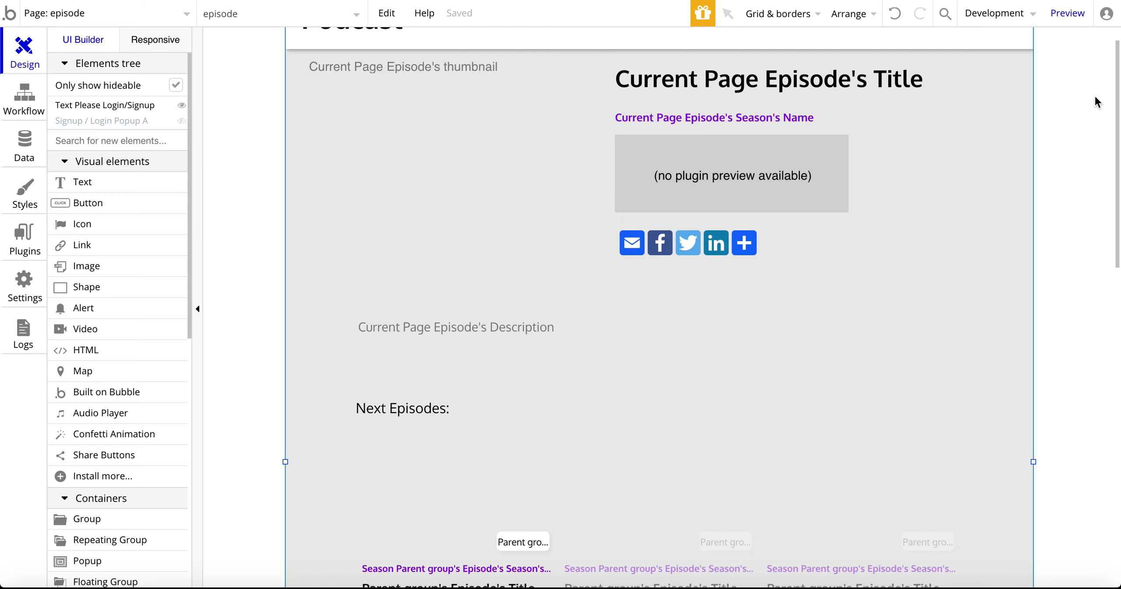
Inspect the episode page's audio player appearance settings, including its dynamic link source.
double_click(732, 181)
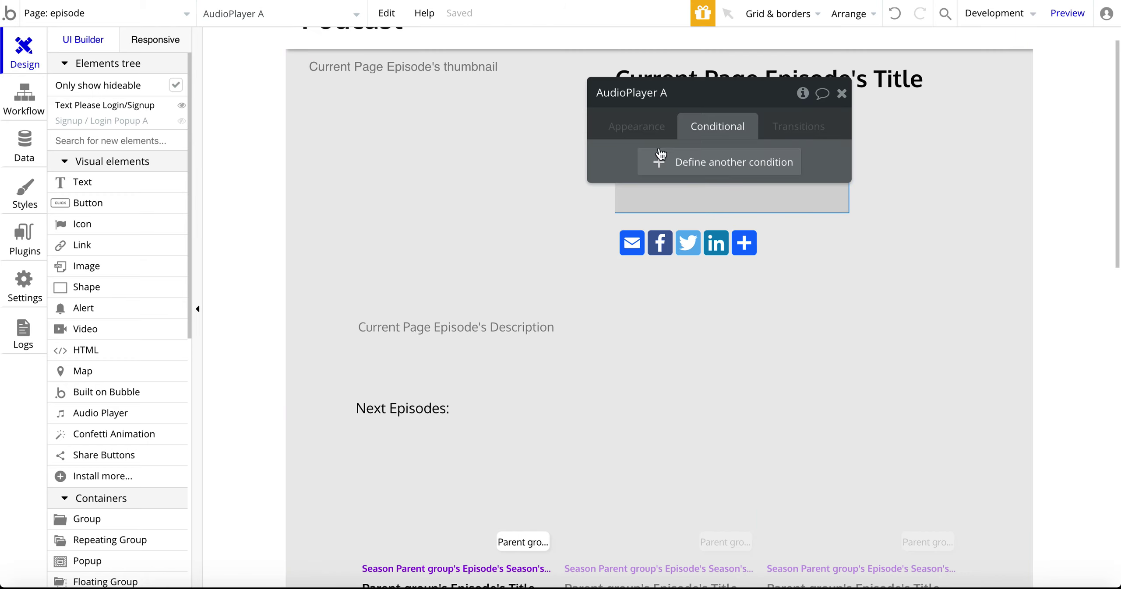
click(640, 132)
drag(501, 104, 502, 83)
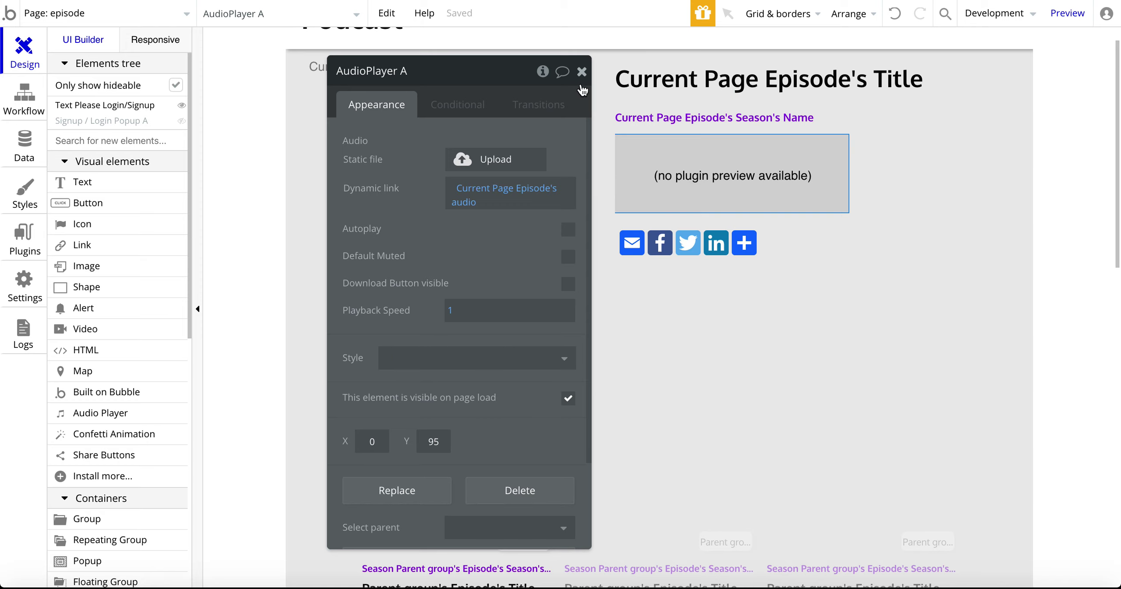
click(582, 72)
Review the description of the Simple HTML Audio Player plugin among the installed plugins, and return to the page design.
click(18, 253)
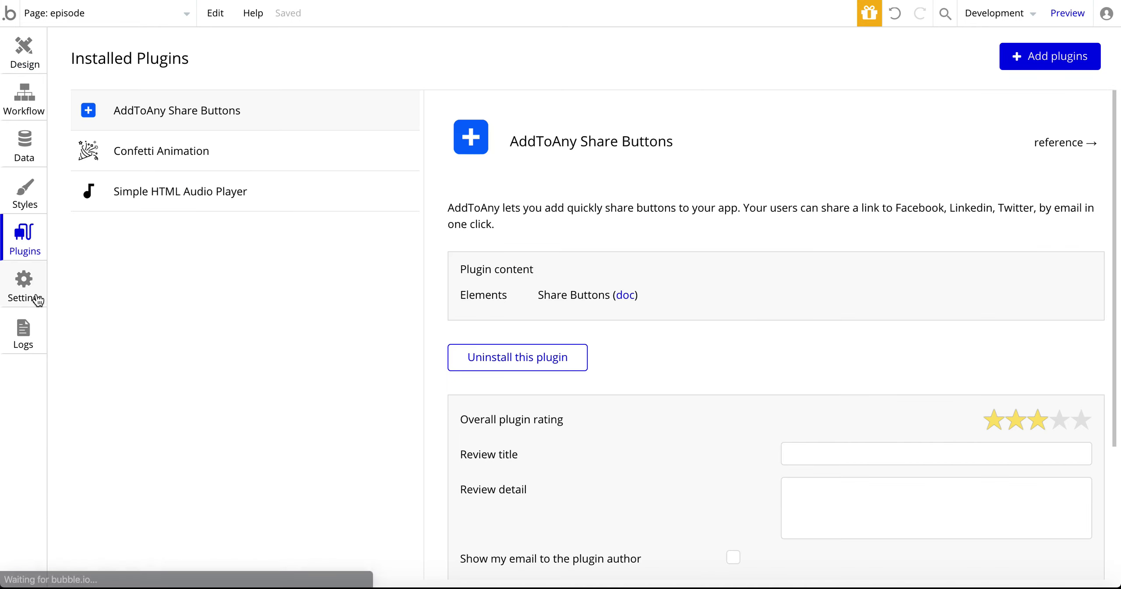
click(219, 184)
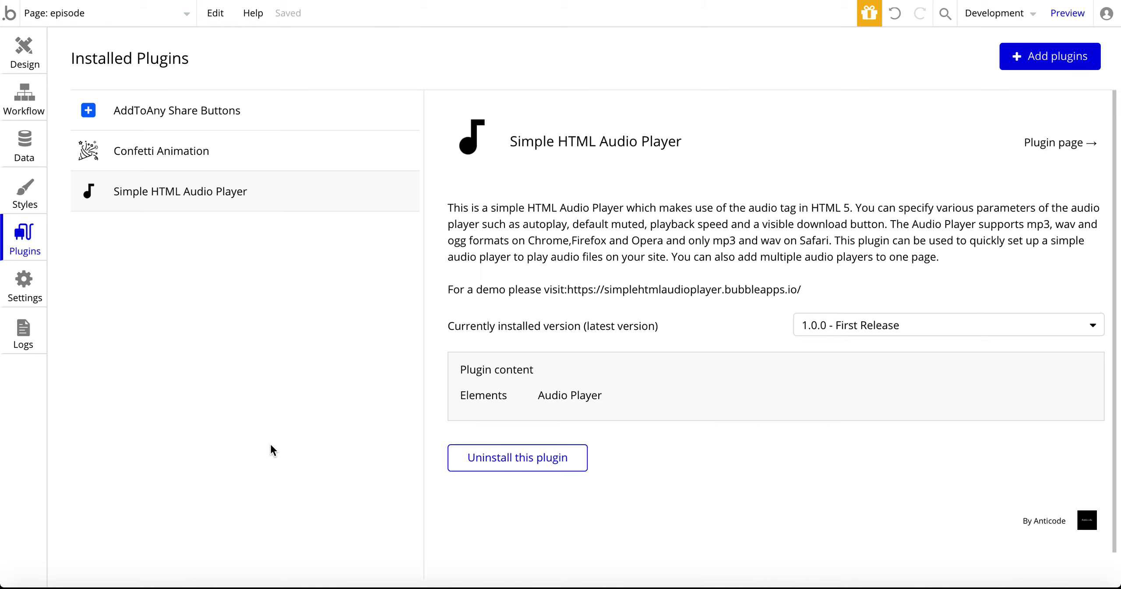
scroll(867, 180, down, 1)
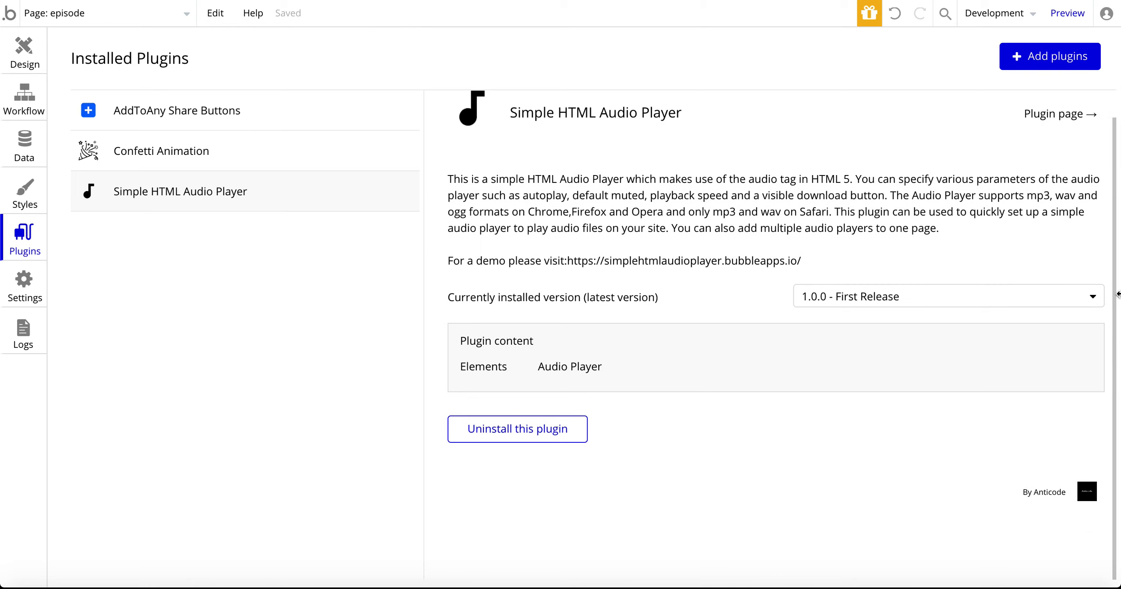
click(9, 60)
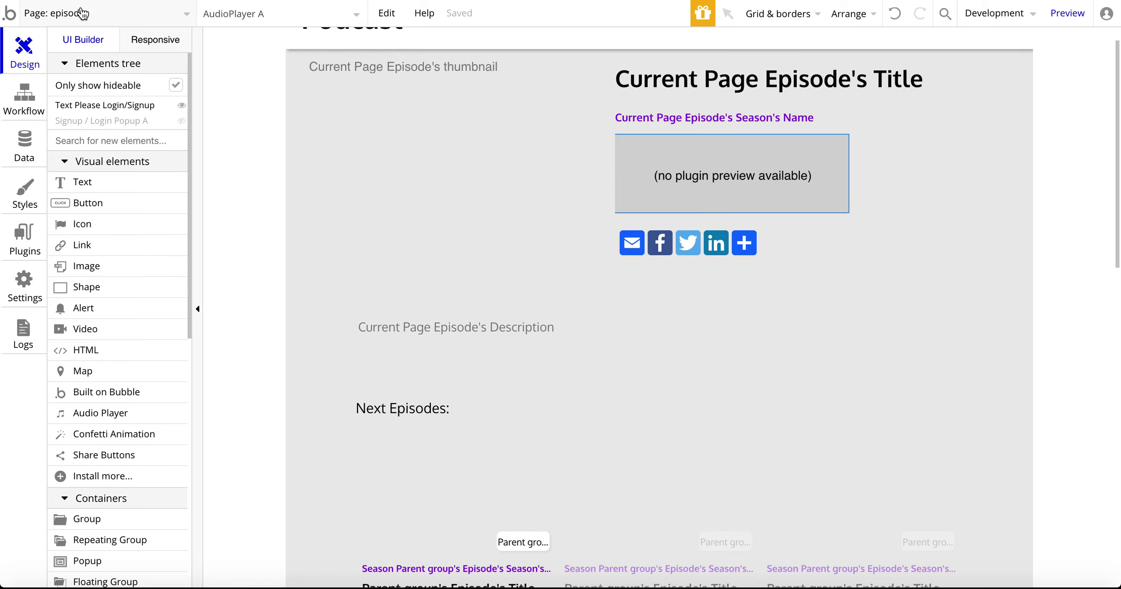
Inspect the confetti animation element's settings on the index page and view the effect on the live app's home page.
click(83, 14)
click(49, 65)
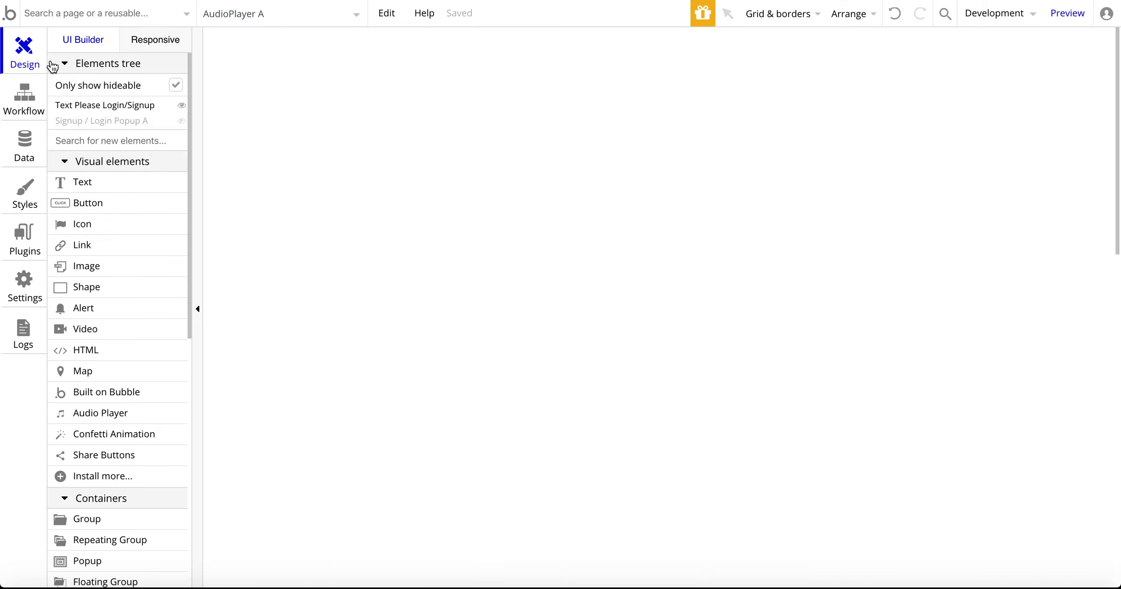
scroll(753, 479, down, 5)
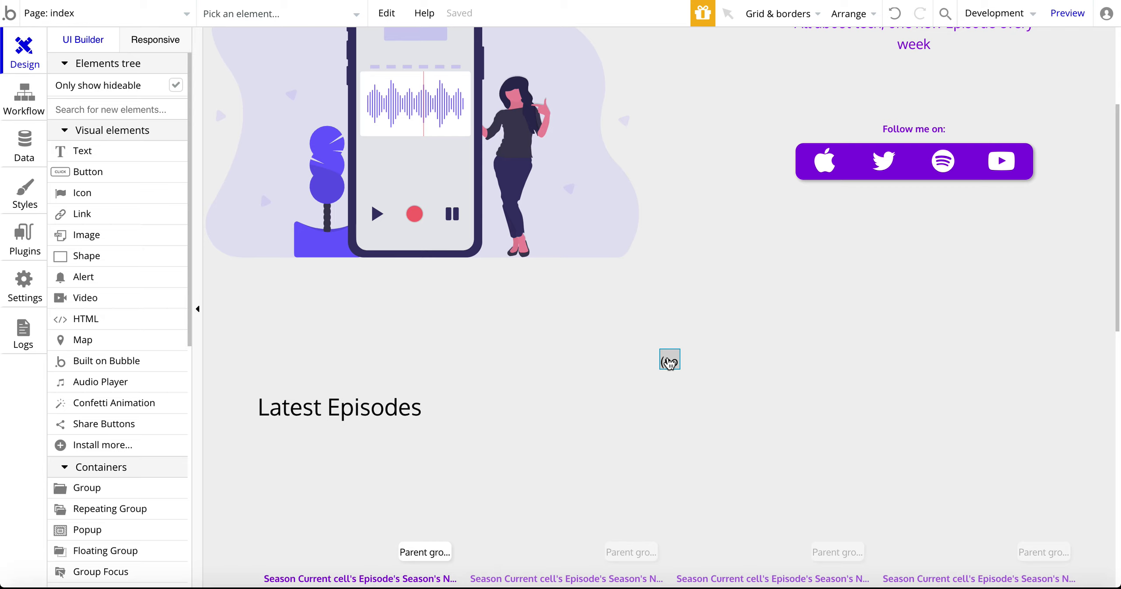
double_click(669, 360)
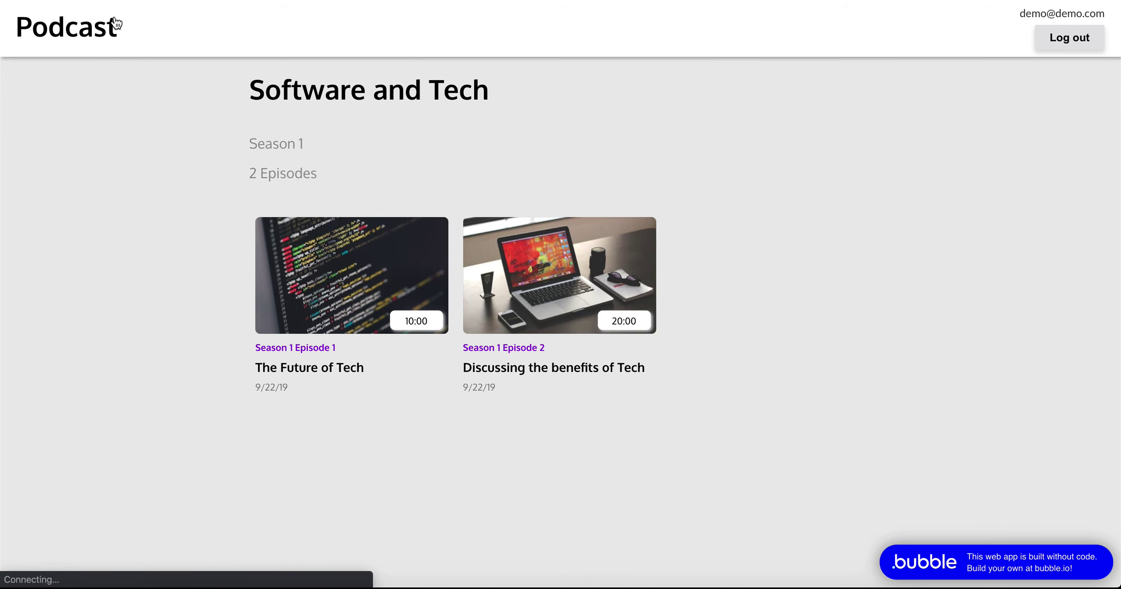
click(116, 24)
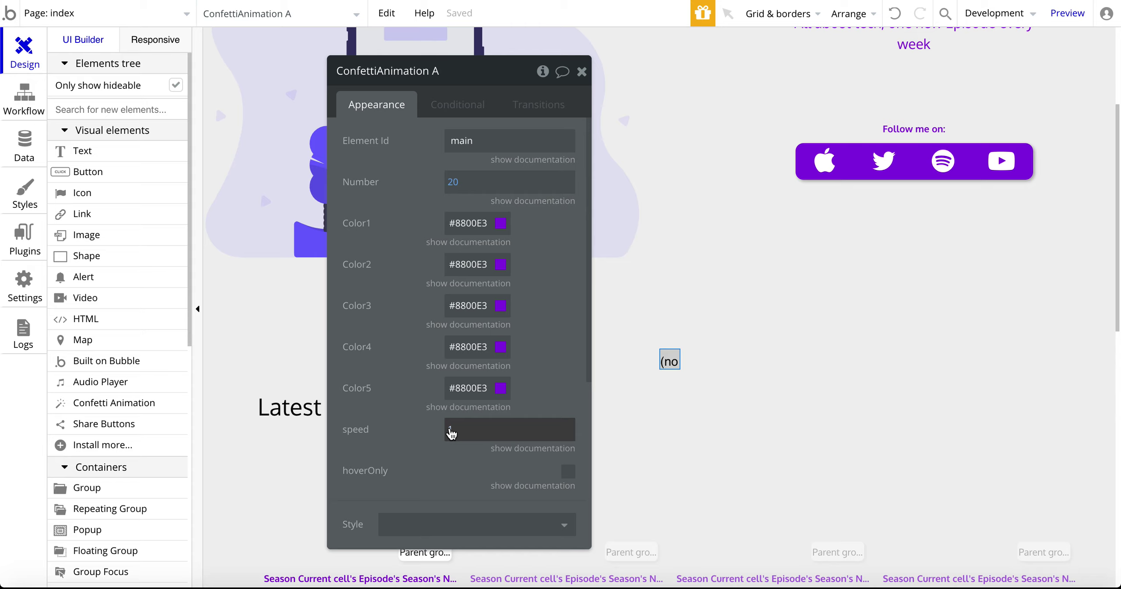
scroll(451, 431, down, 6)
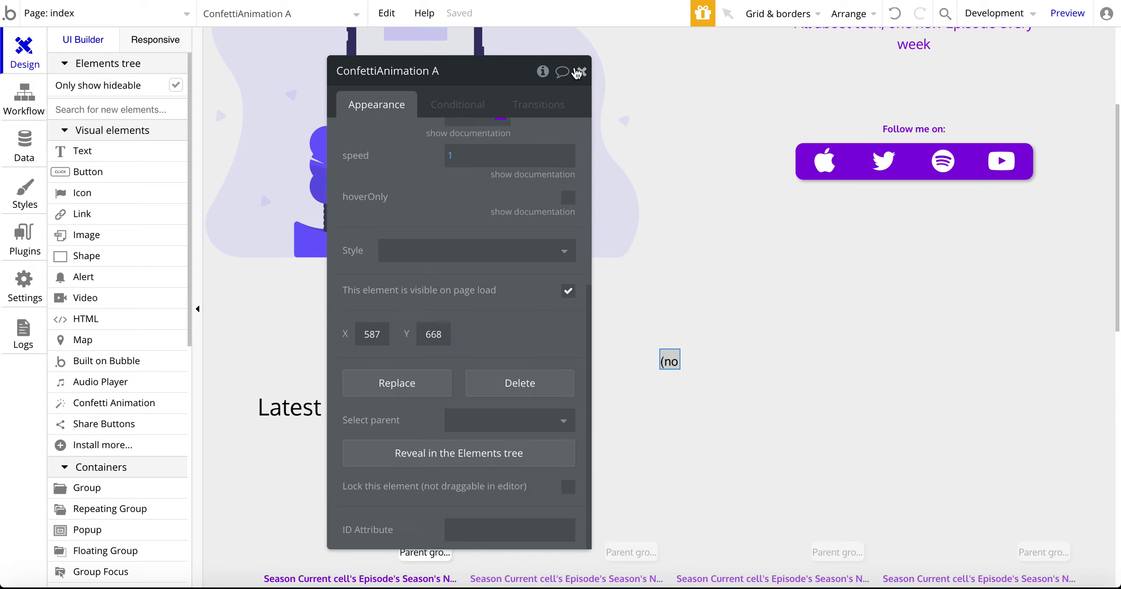
click(579, 71)
Open the season page and inspect its type of content and field for readable URL.
click(184, 15)
click(321, 88)
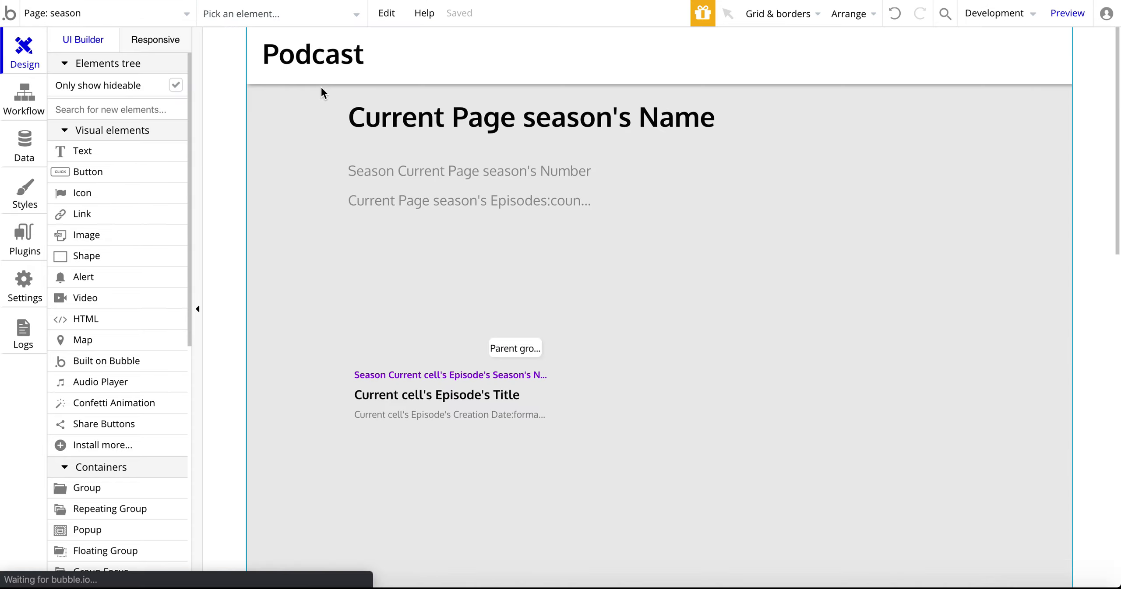
double_click(224, 131)
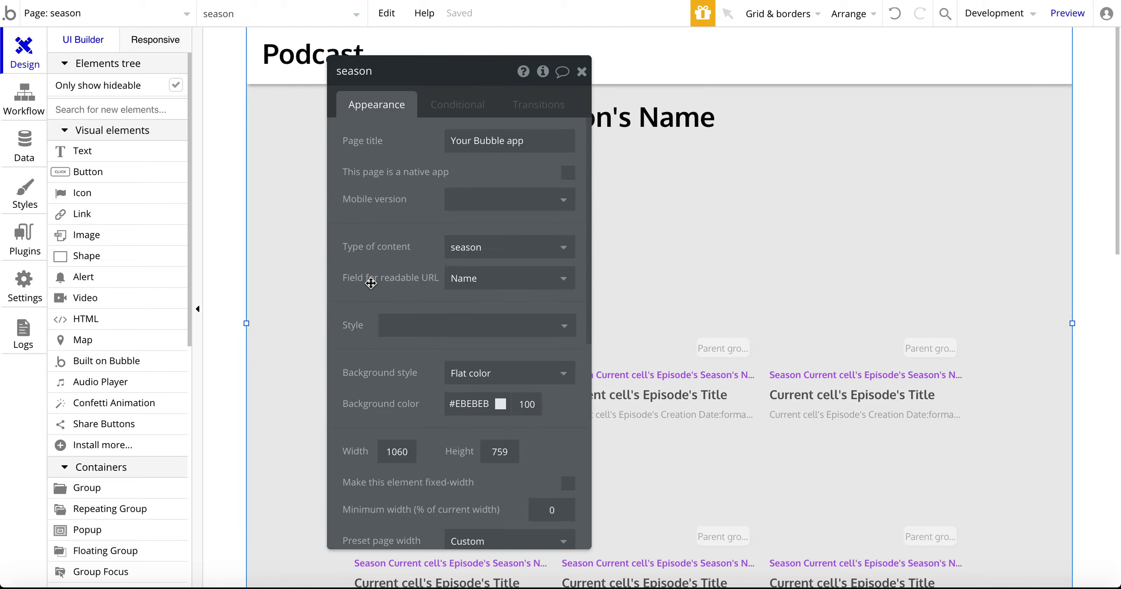
click(586, 69)
Inspect the type of content and data source of the season page's episode repeating group.
scroll(515, 456, down, 2)
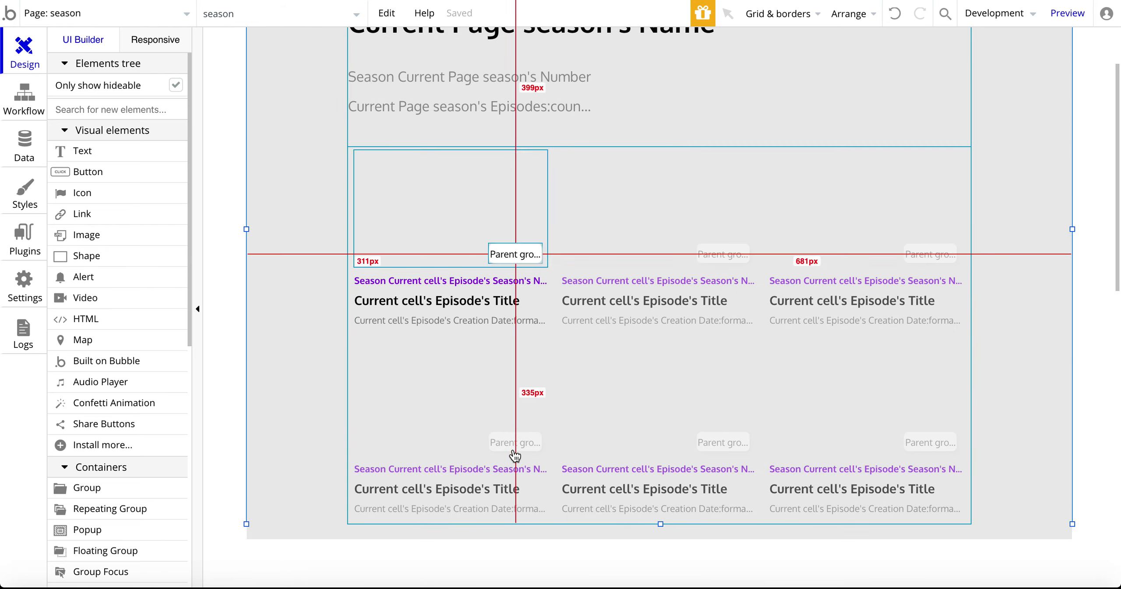
scroll(515, 456, up, 2)
double_click(595, 444)
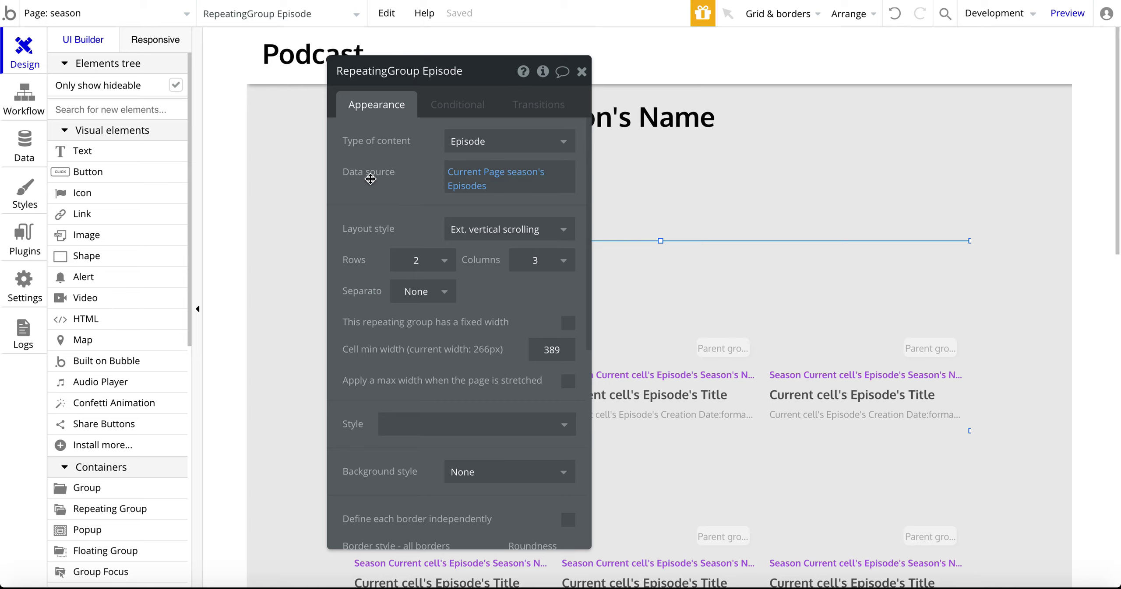
Examine the fields of the Season data type, including its list of episodes, and return to the season page layout.
click(7, 140)
click(137, 206)
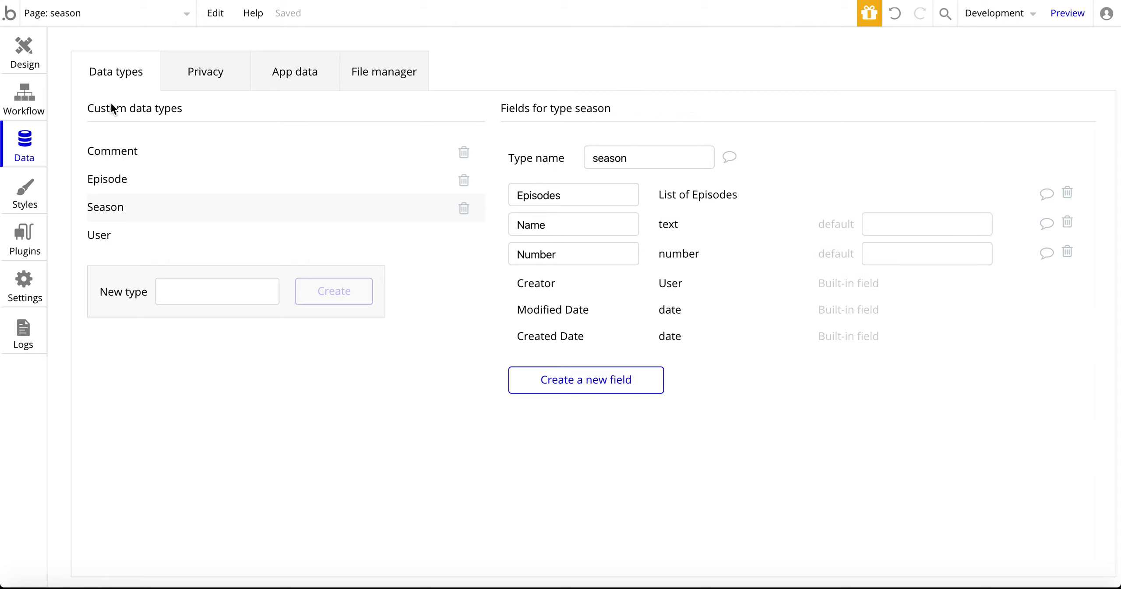
click(39, 62)
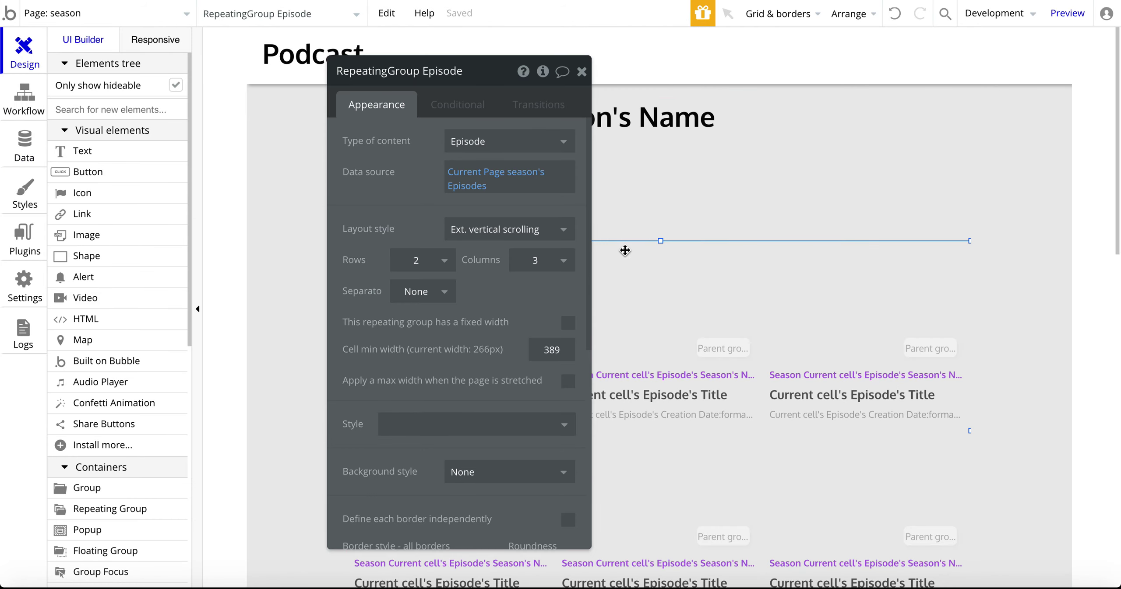
click(580, 79)
scroll(578, 320, down, 8)
scroll(578, 320, up, 8)
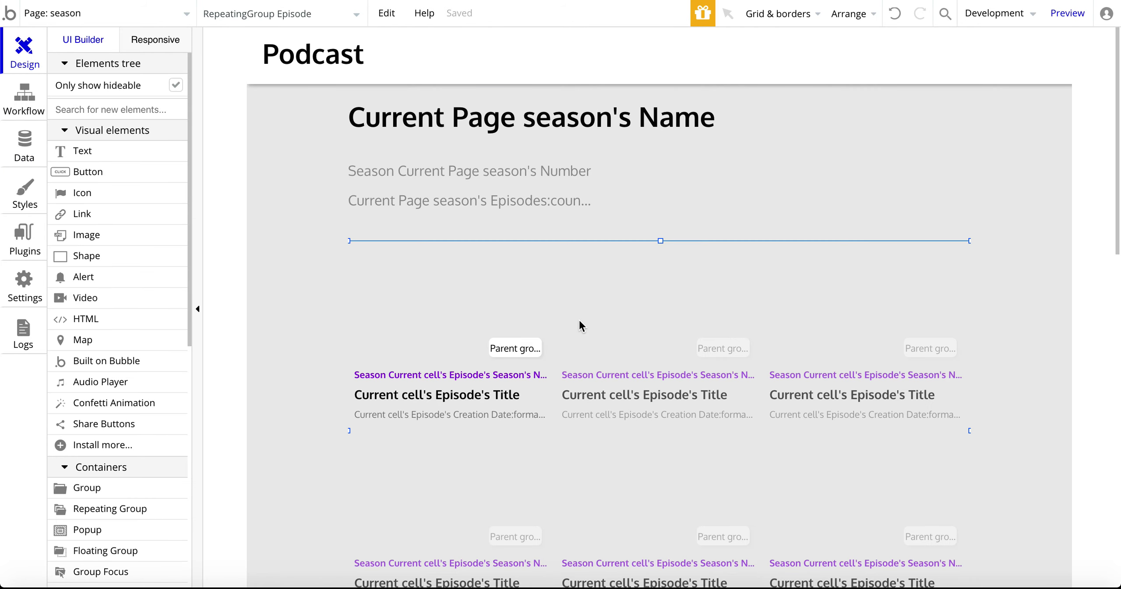
Open the admin page's page-load workflow and inspect the condition on the action that redirects to the index page.
click(138, 24)
click(271, 65)
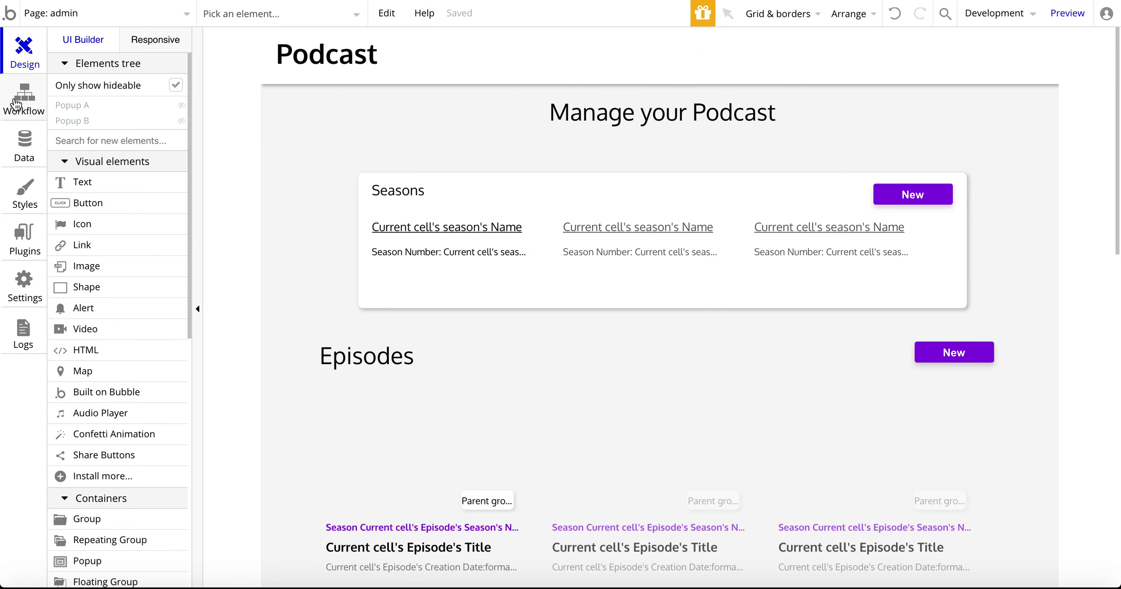
click(16, 104)
click(178, 119)
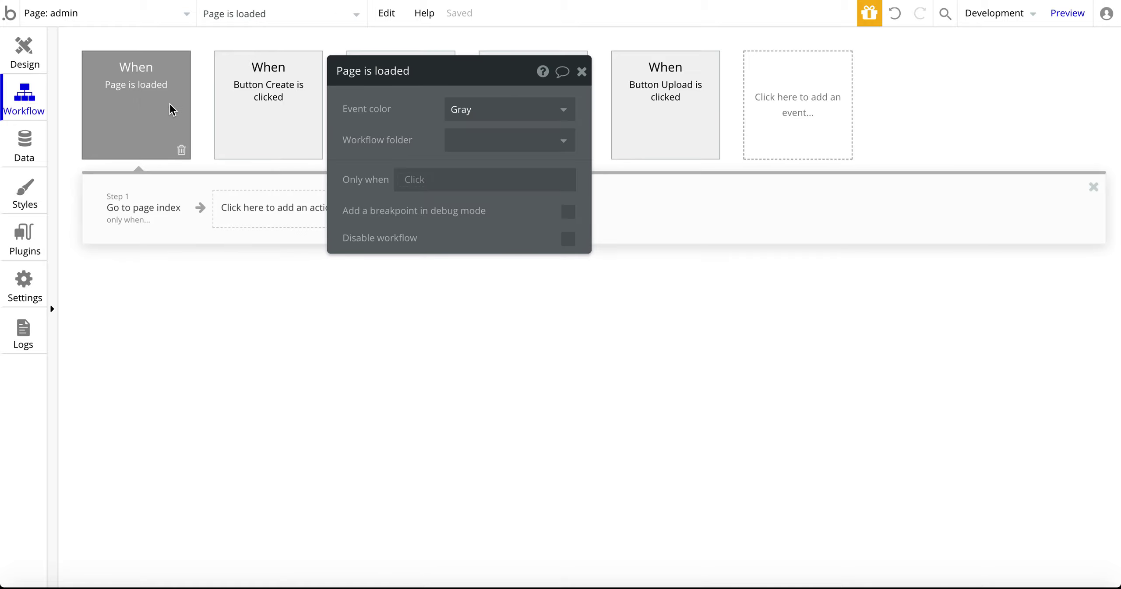
click(124, 197)
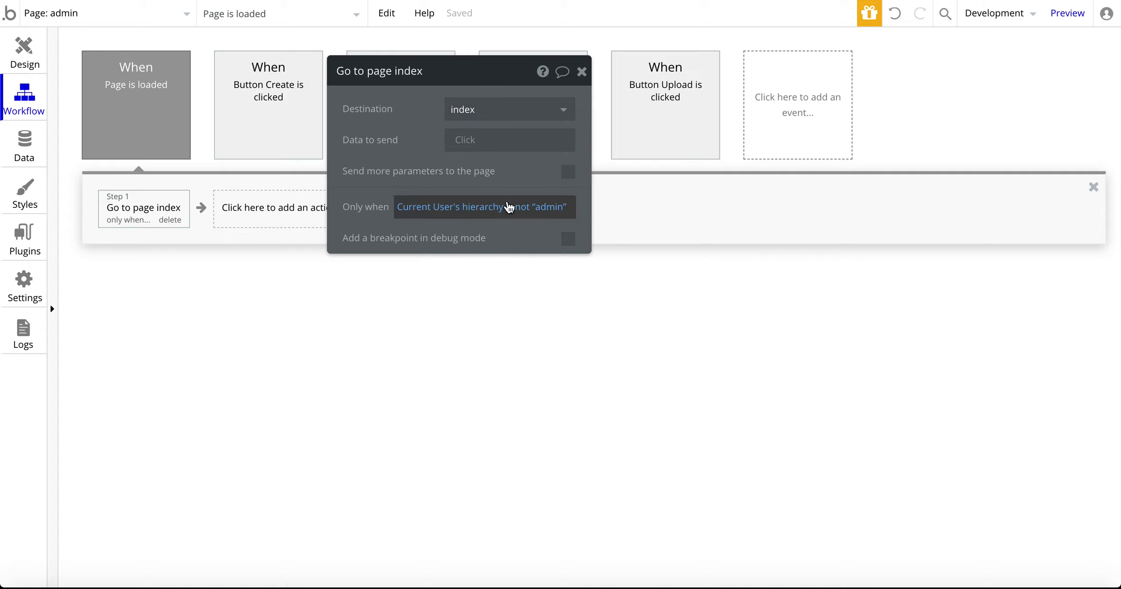
click(581, 72)
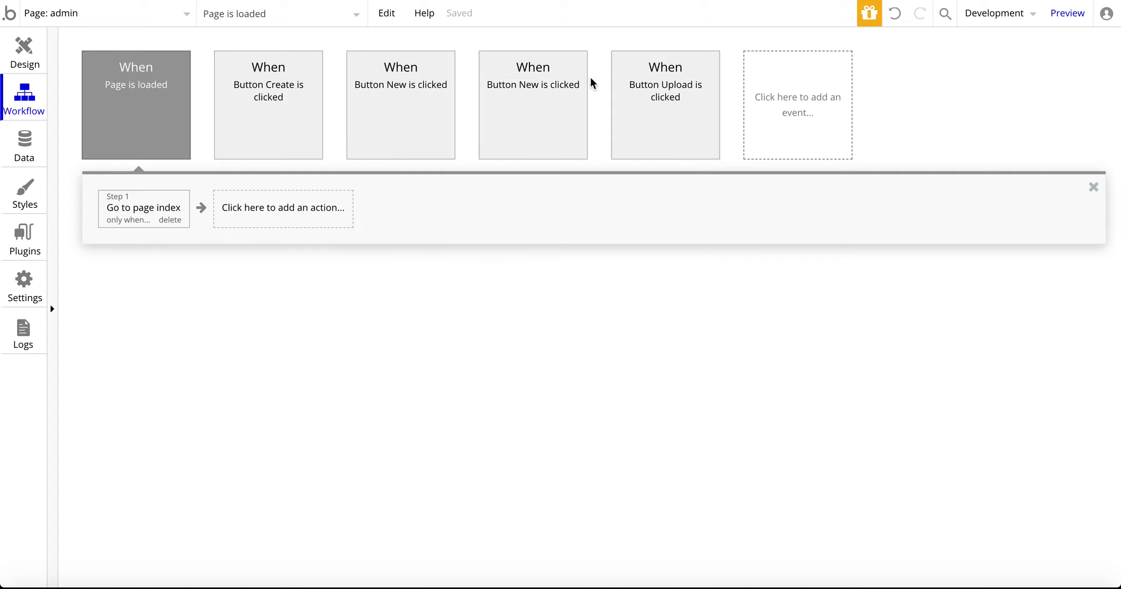
Examine the User data type's hierarchy field and return to the admin page design.
click(25, 144)
click(151, 243)
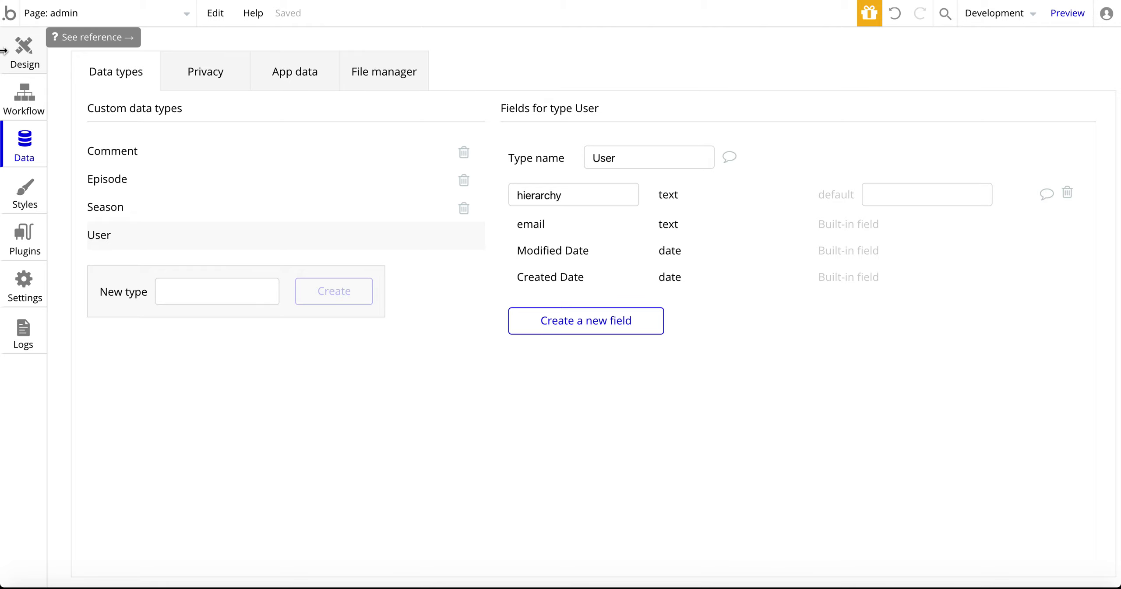
click(9, 41)
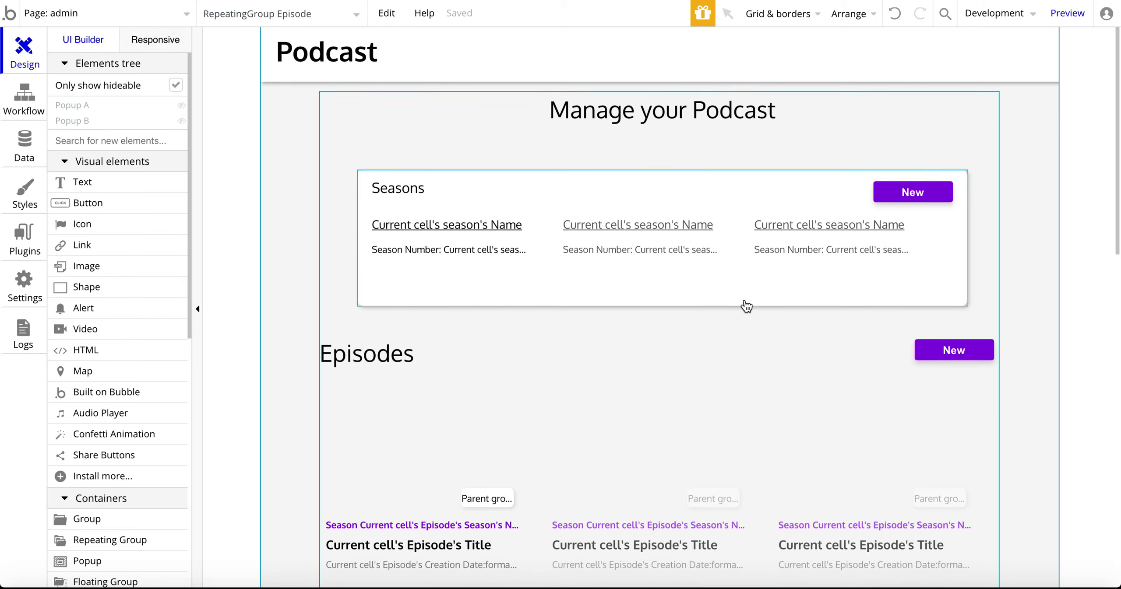
Display the New Season popup on the admin page and examine its inputs and Create button.
scroll(743, 305, down, 7)
click(313, 14)
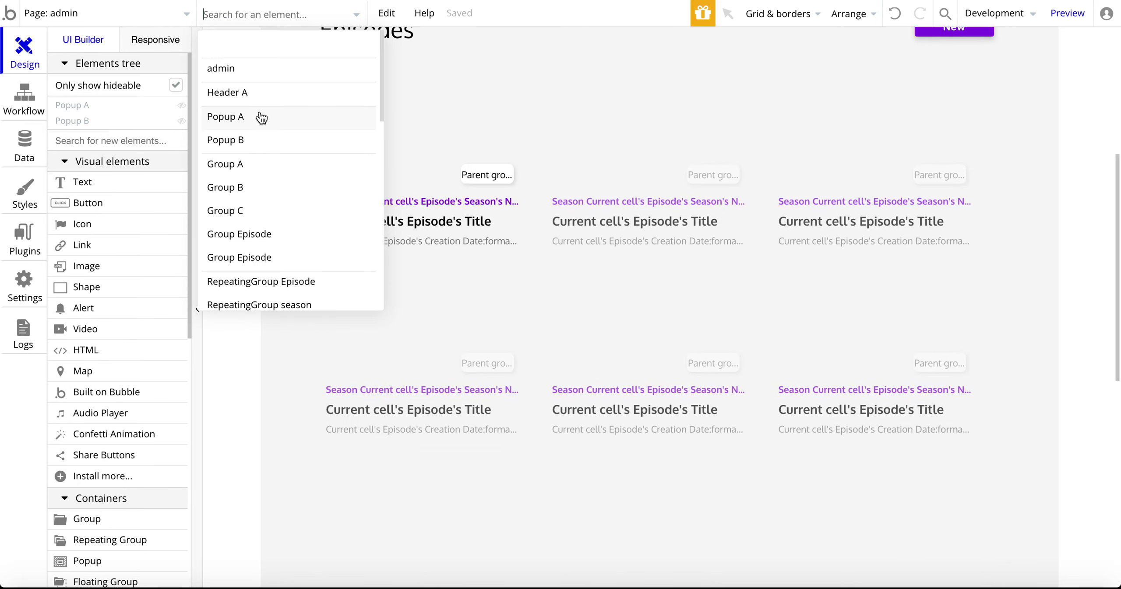
click(258, 115)
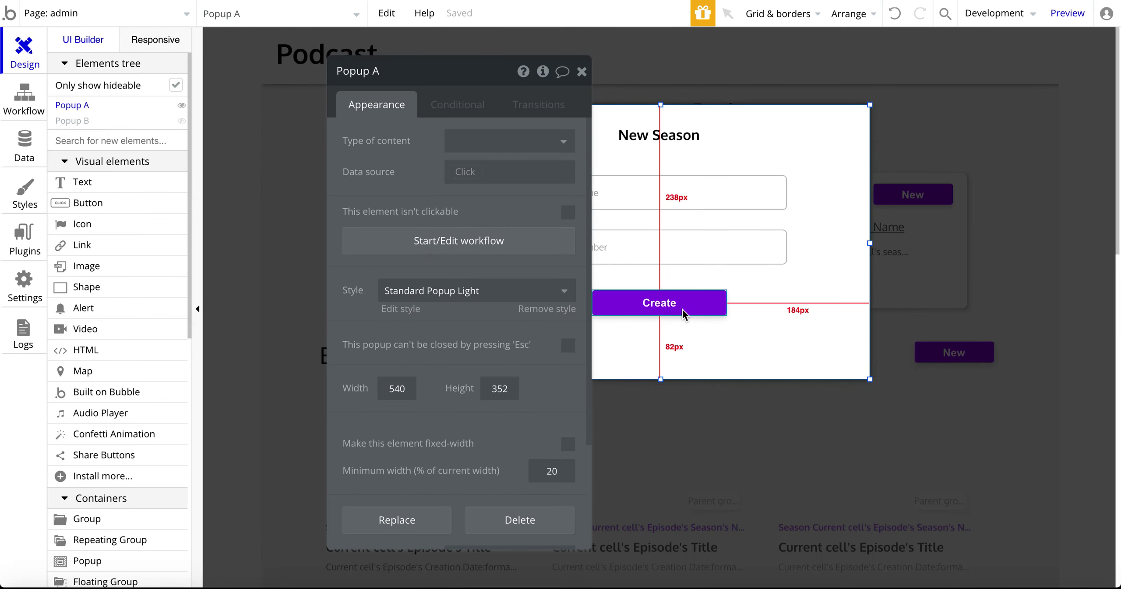
click(677, 307)
click(581, 72)
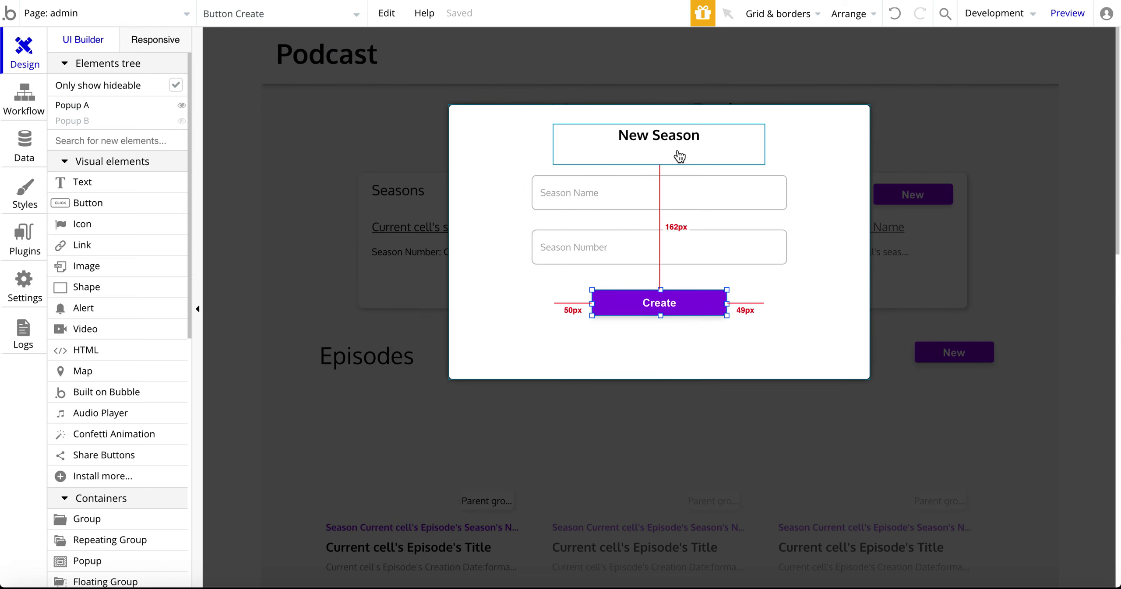
click(1029, 185)
Review the admin page's Seasons and Episodes sections and select each of their repeating groups.
scroll(949, 259, down, 1)
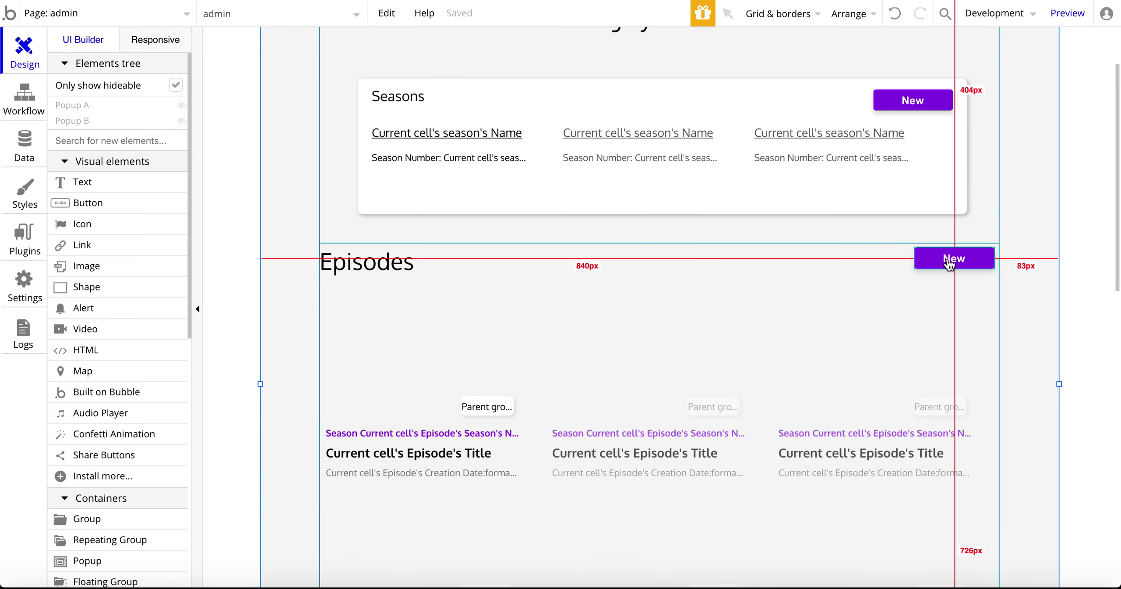
scroll(784, 232, down, 9)
scroll(613, 432, up, 10)
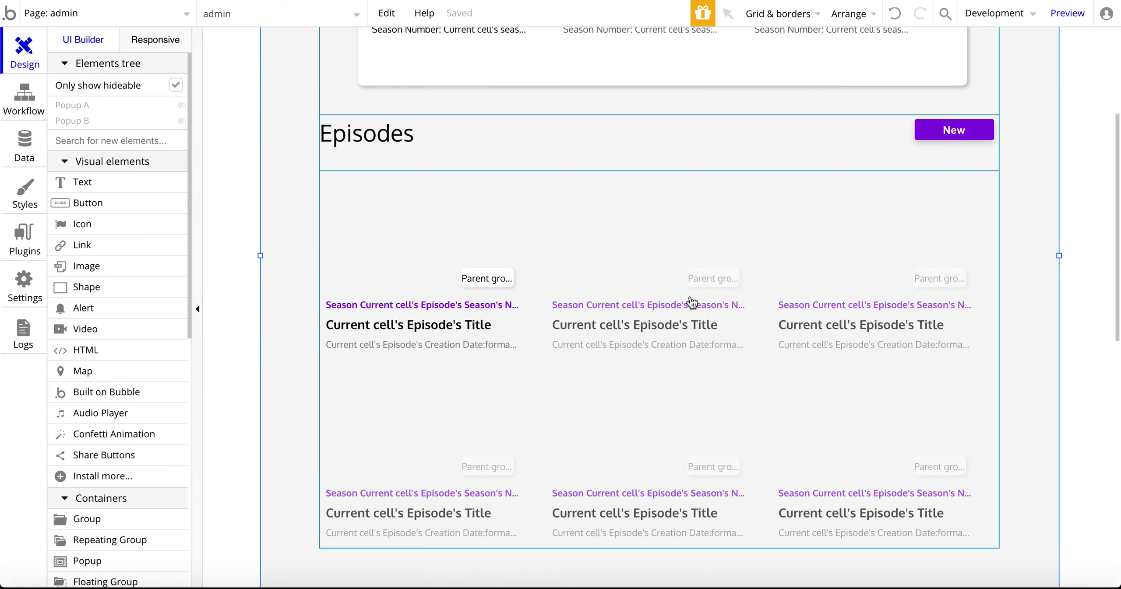
click(686, 254)
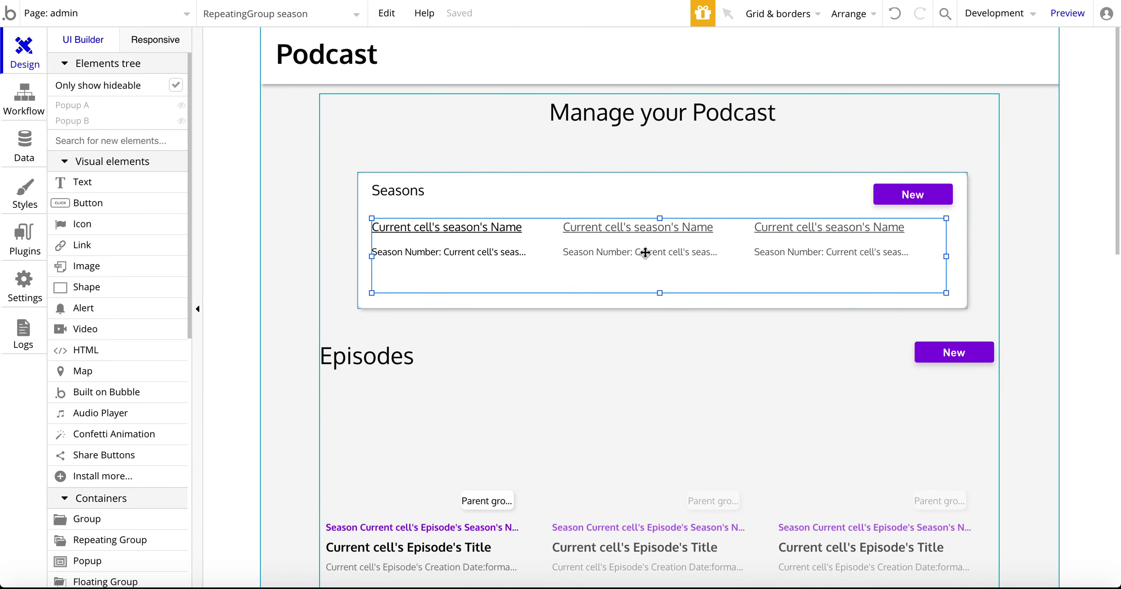
scroll(564, 236, down, 5)
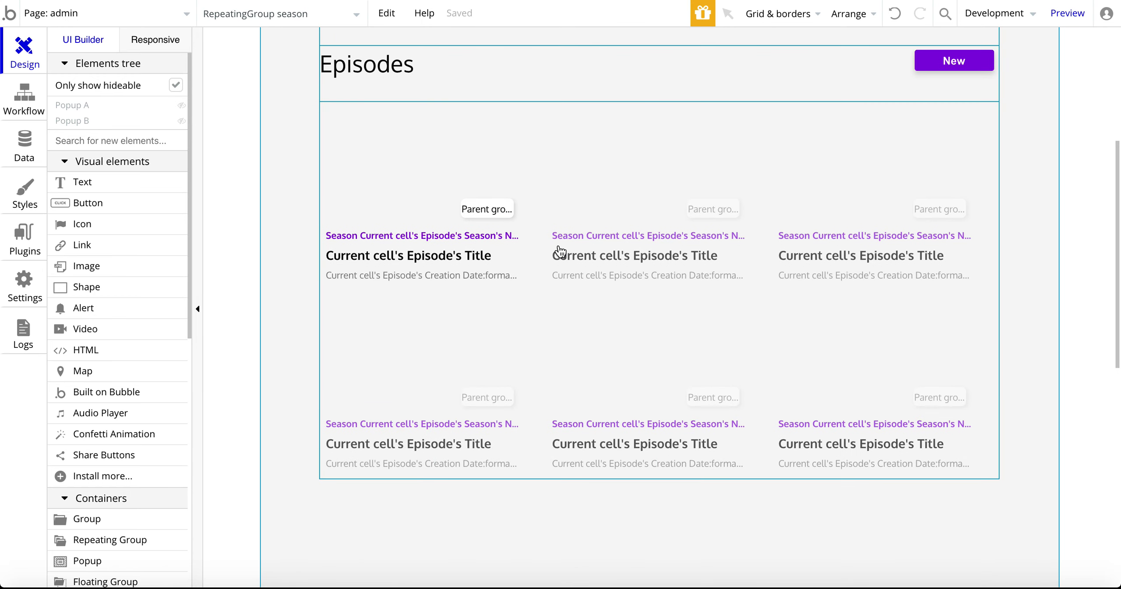
click(660, 342)
scroll(645, 282, up, 5)
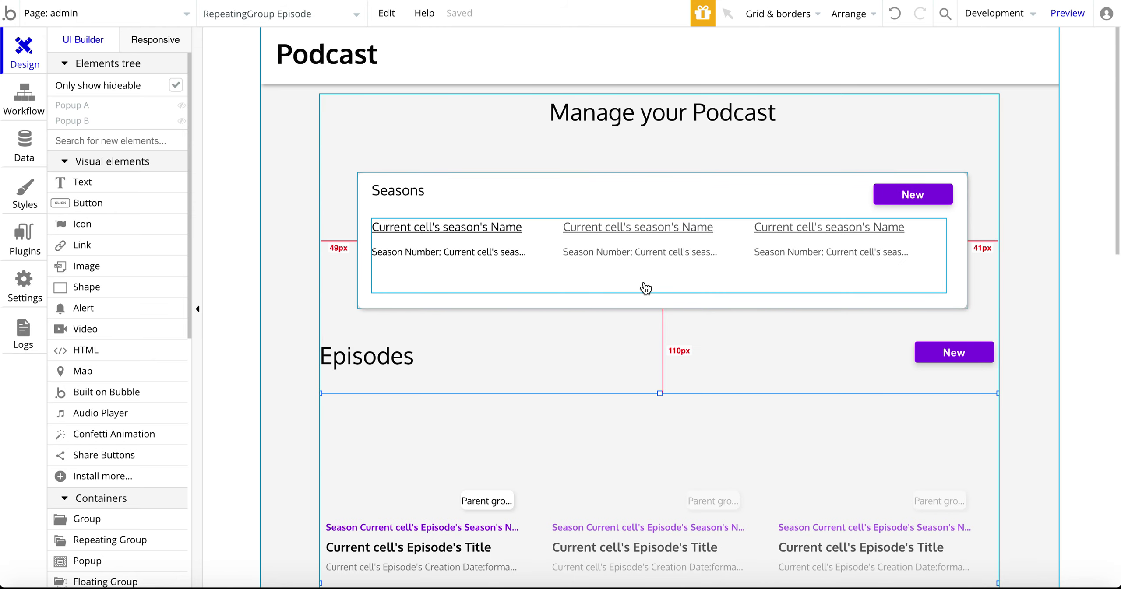
Open the index page in the editor.
click(115, 26)
click(115, 65)
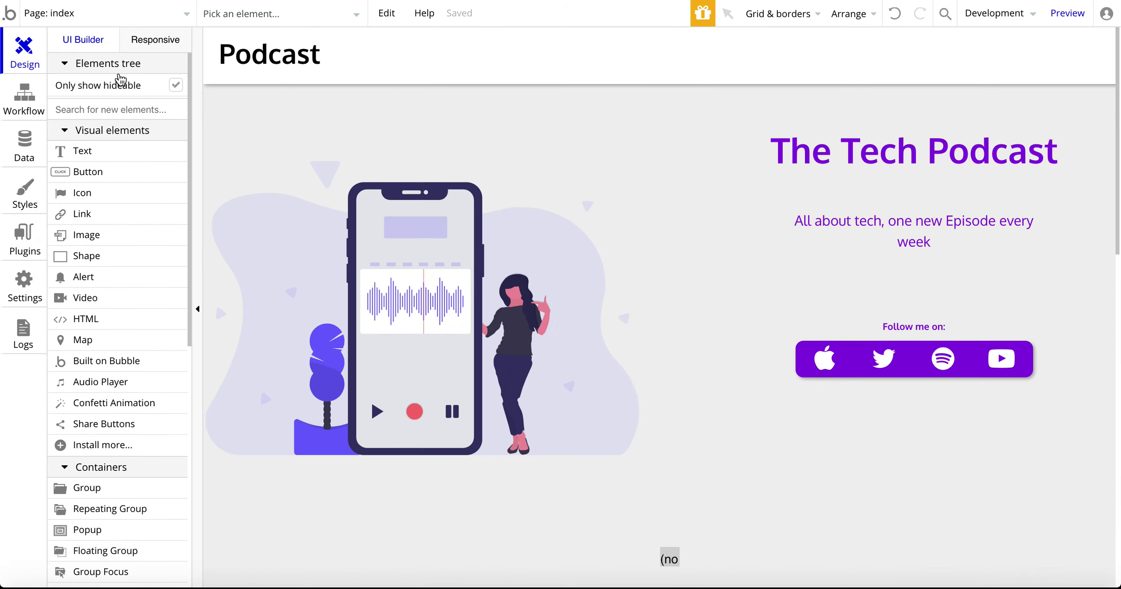